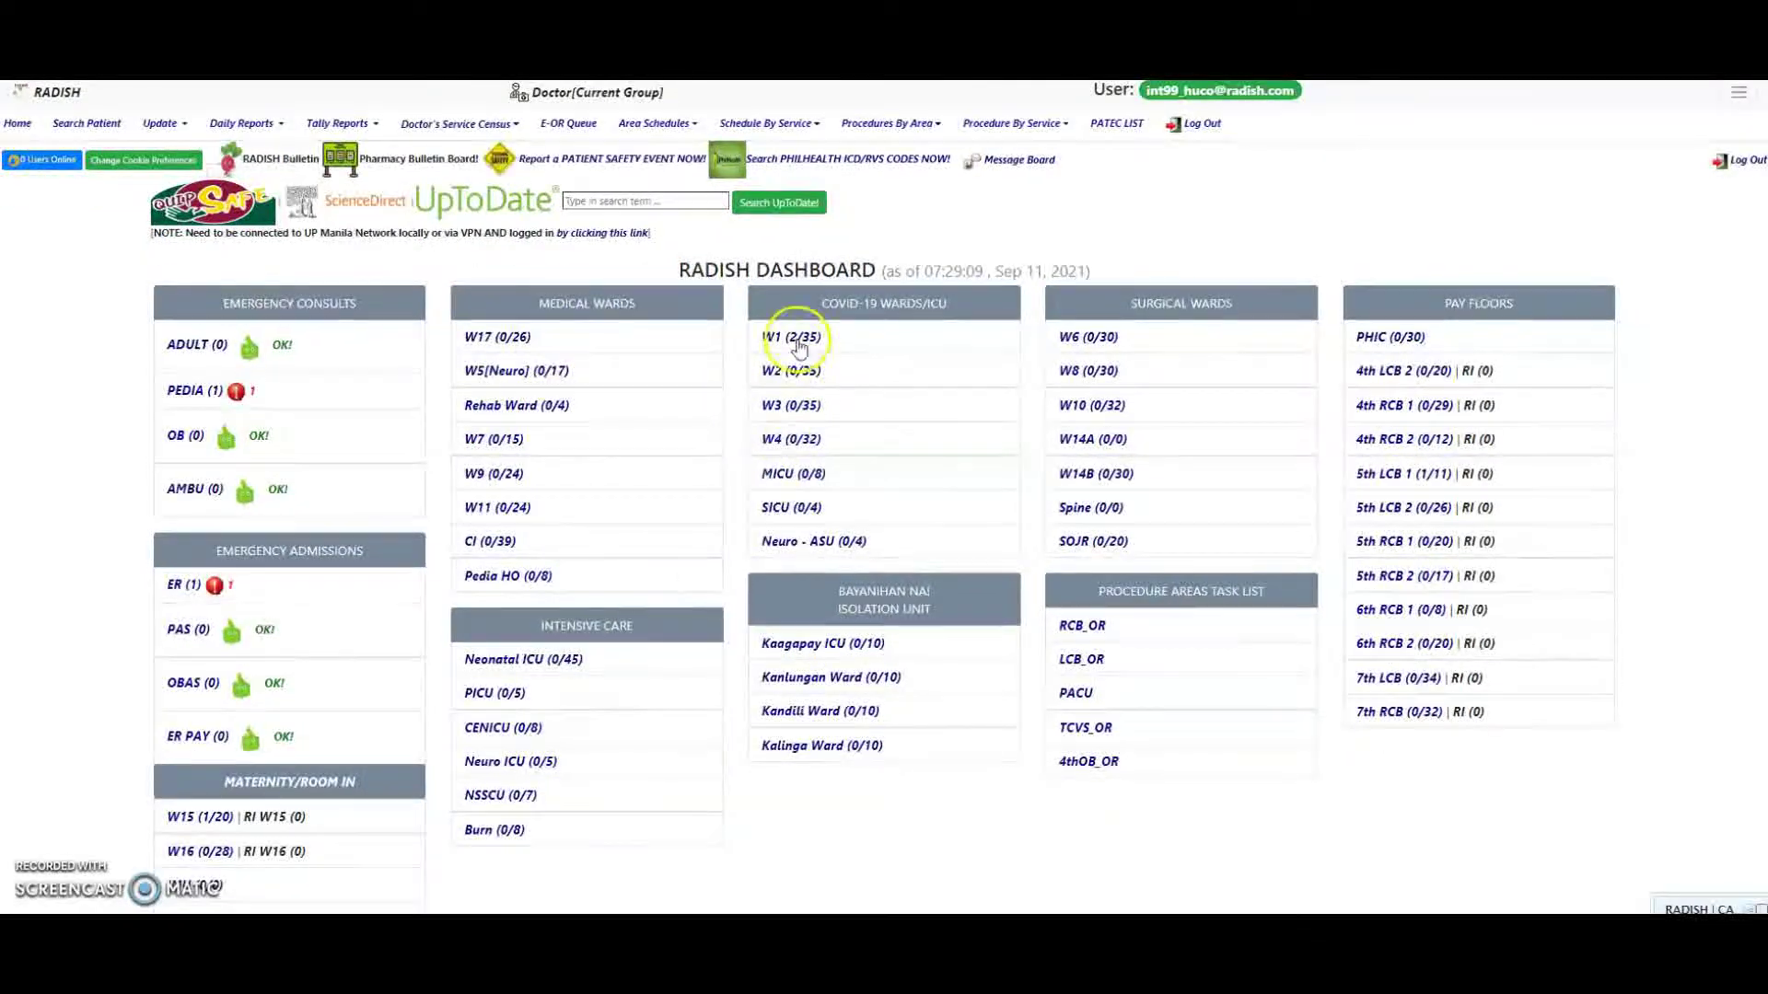
Step: Open Ward 1's admissions and the first admitted patient's chart
{"action": "left_click", "coordinate": [790, 337]}
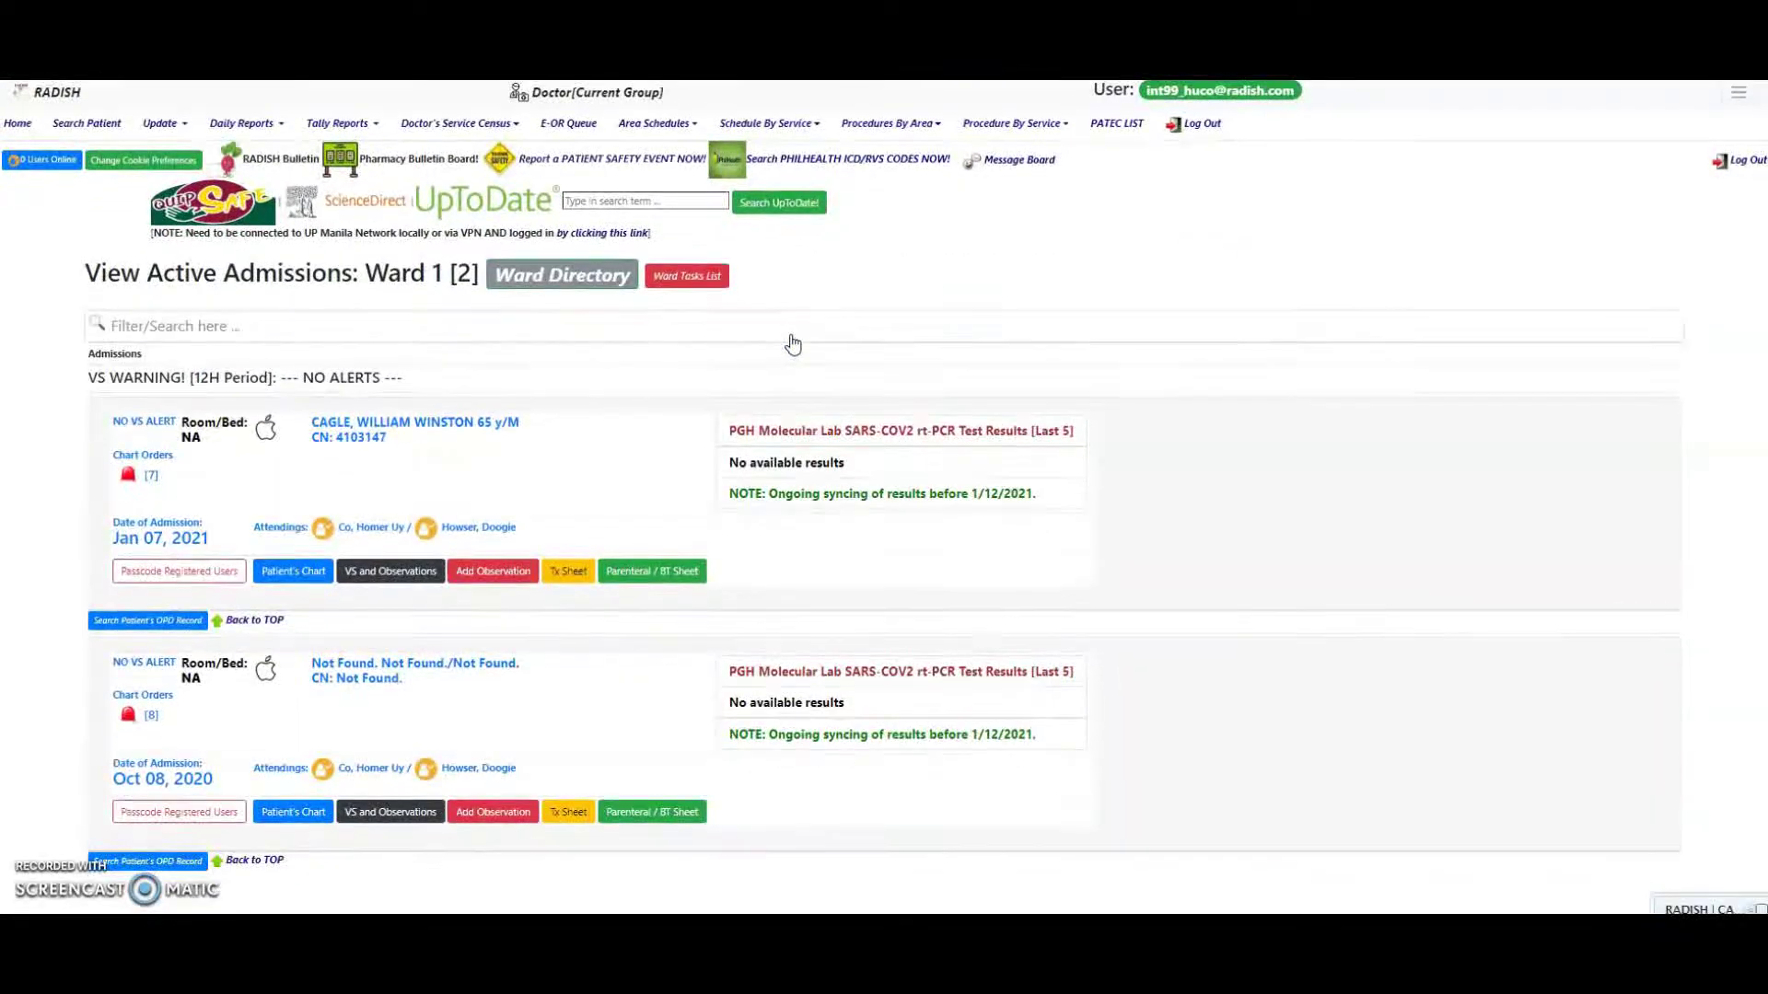
{"action": "left_click", "coordinate": [293, 569]}
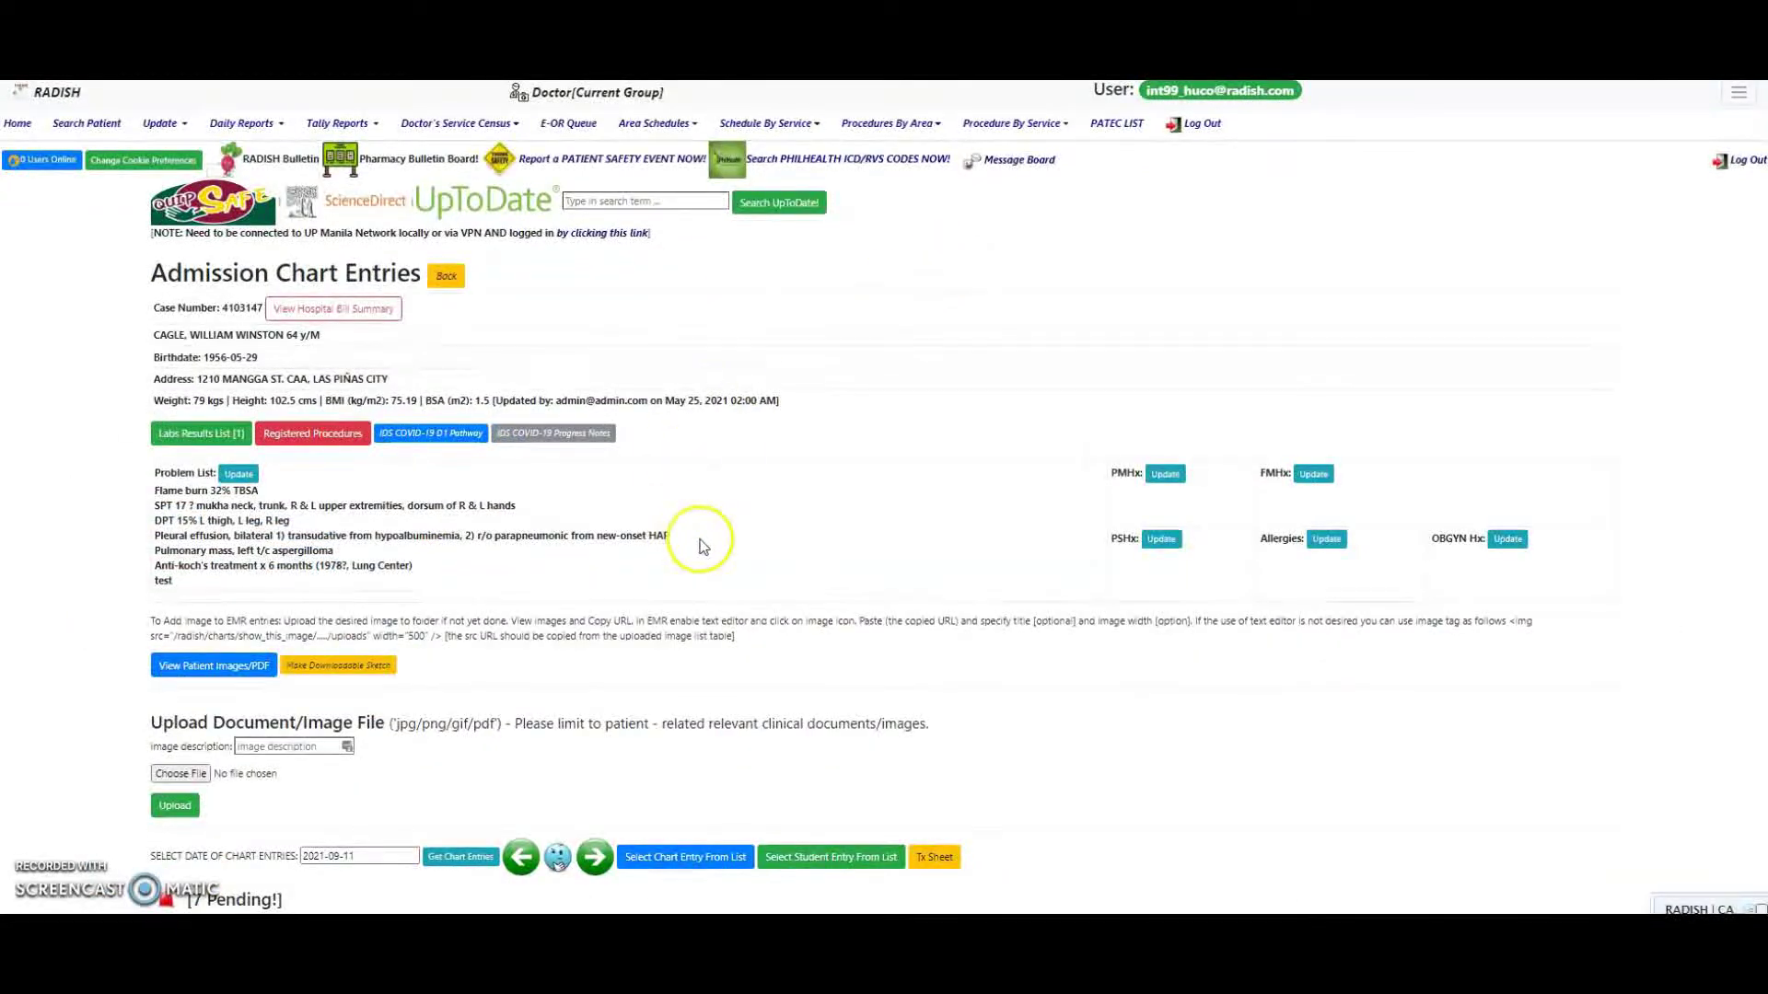
{"action": "scroll", "coordinate": [692, 511], "scroll_direction": "down", "scroll_amount": 3}
{"action": "scroll", "coordinate": [706, 535], "scroll_direction": "down", "scroll_amount": 3}
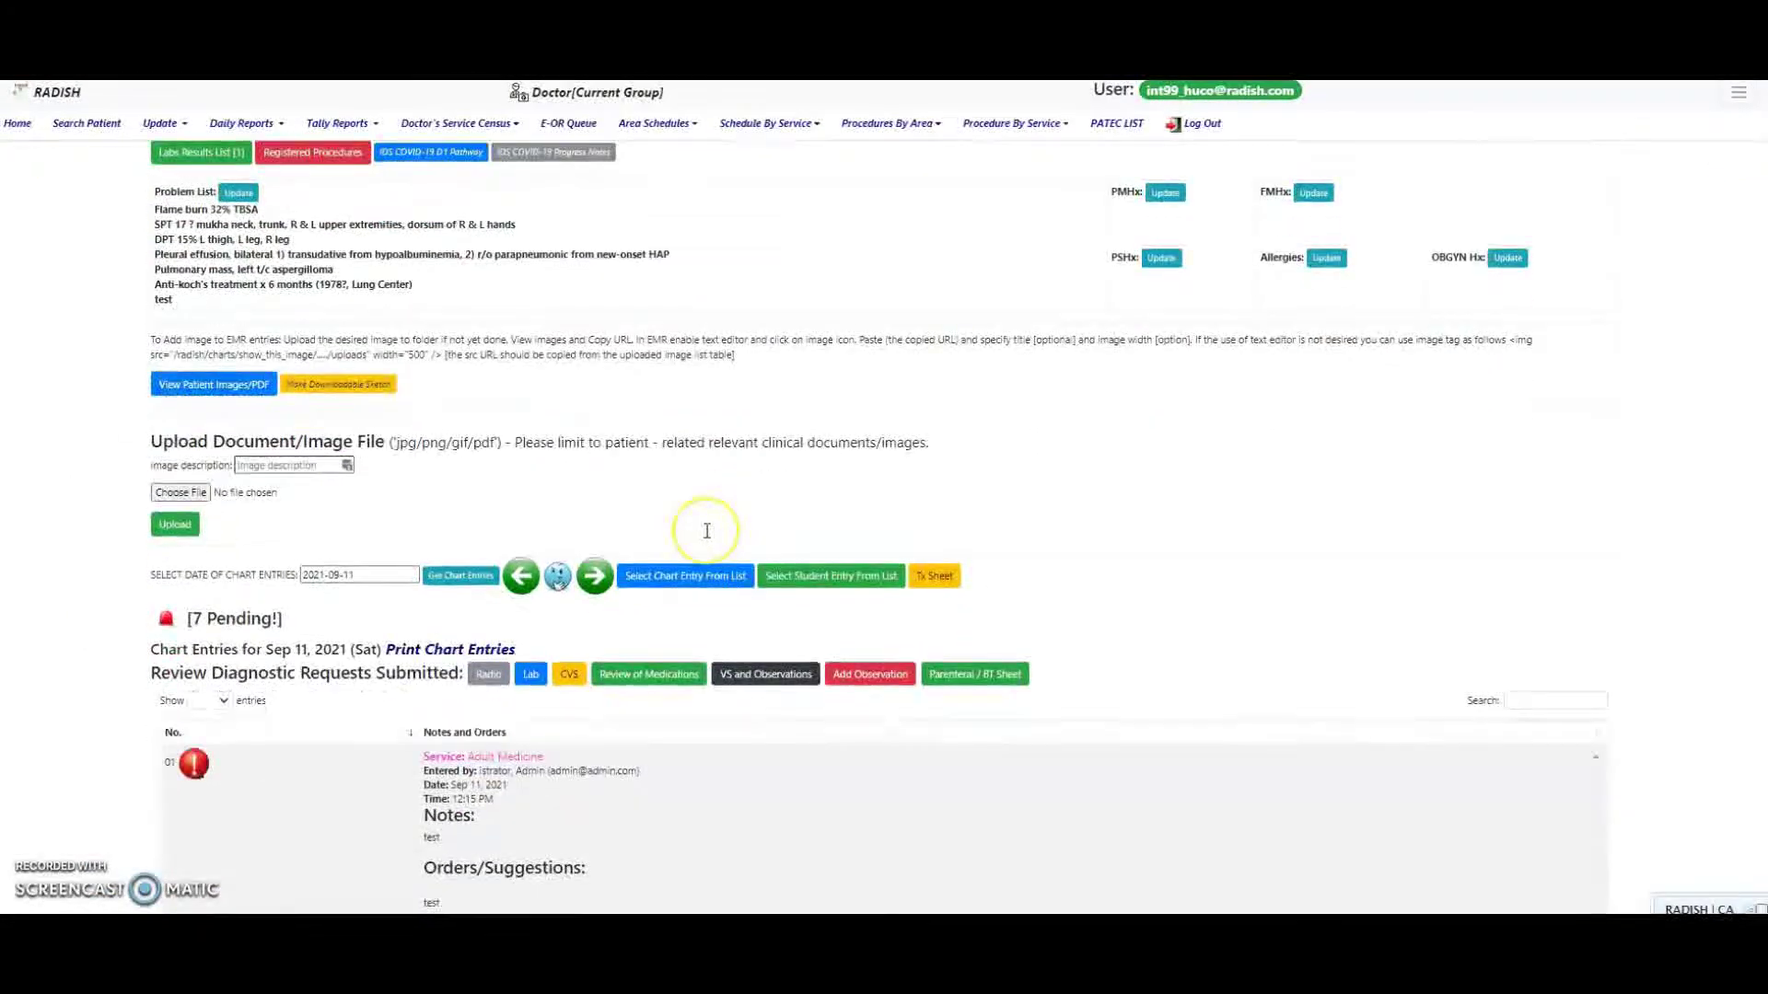
{"action": "scroll", "coordinate": [704, 534], "scroll_direction": "down", "scroll_amount": 3}
{"action": "scroll", "coordinate": [704, 535], "scroll_direction": "down", "scroll_amount": 3}
{"action": "scroll", "coordinate": [704, 535], "scroll_direction": "down", "scroll_amount": 3}
{"action": "scroll", "coordinate": [707, 534], "scroll_direction": "down", "scroll_amount": 1}
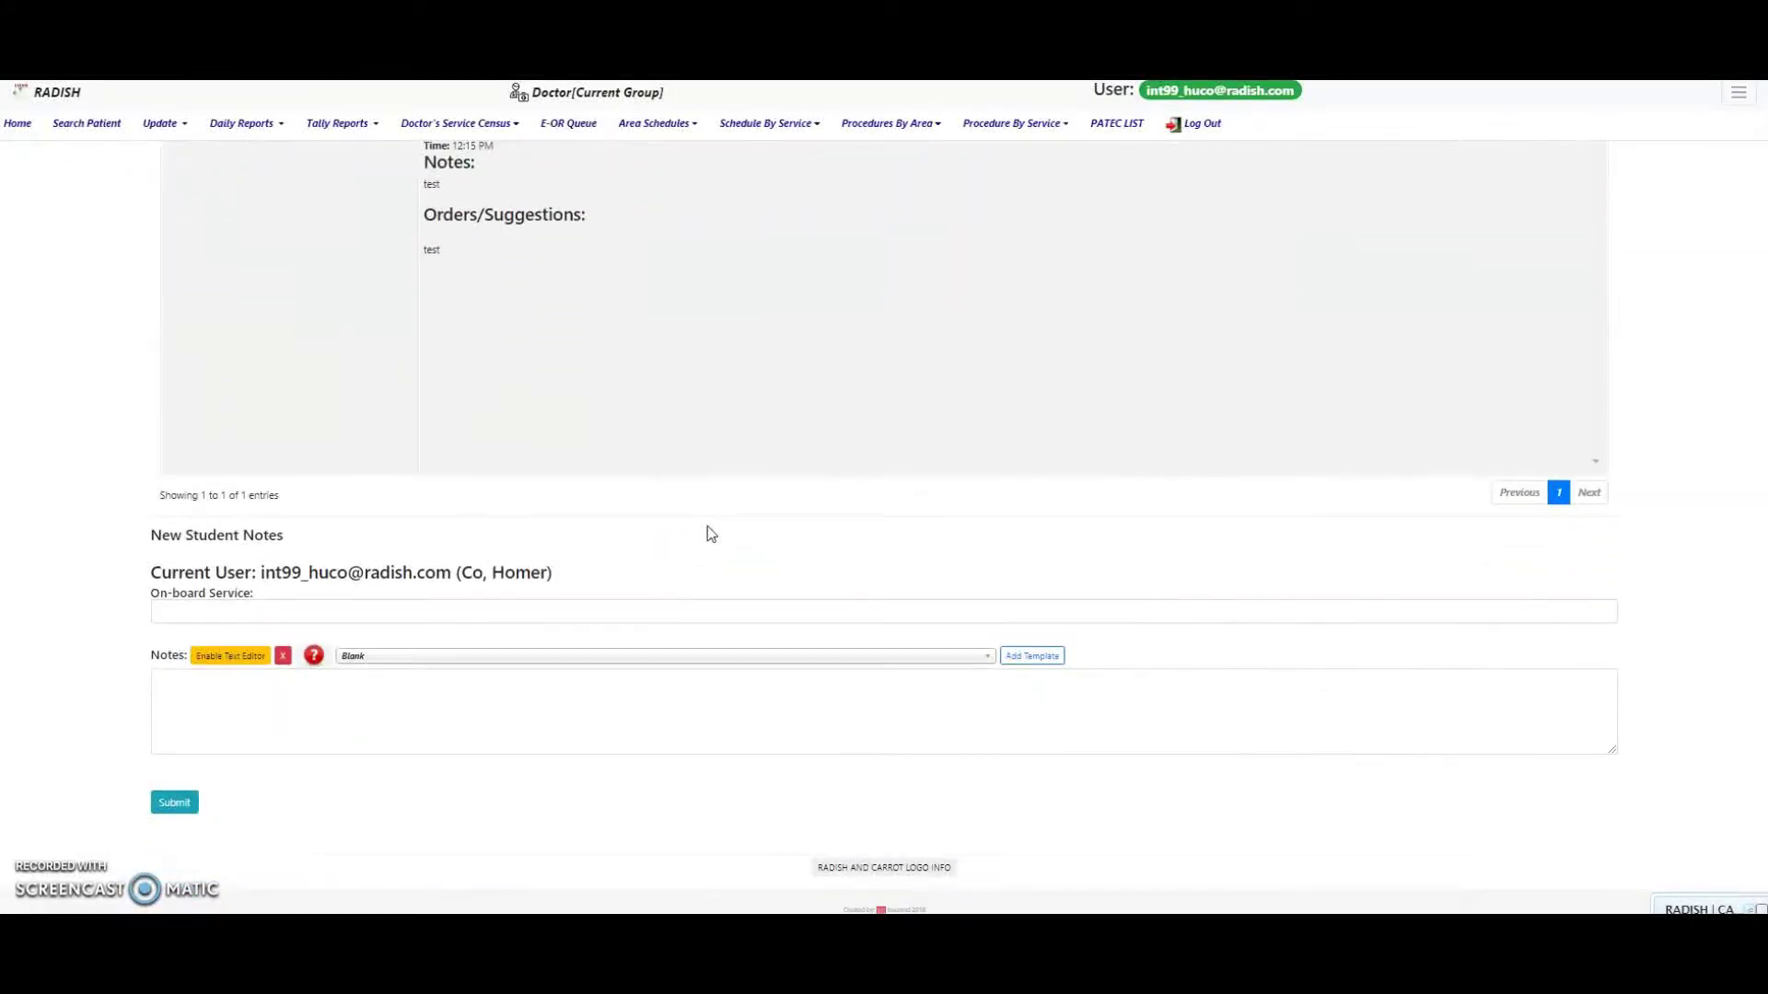
Step: Submit a student note for Adult Medicine reading 'What is life to offer me, when I grow old.'
{"action": "left_click", "coordinate": [418, 626]}
{"action": "left_click", "coordinate": [263, 612]}
{"action": "type", "text": "Ad"}
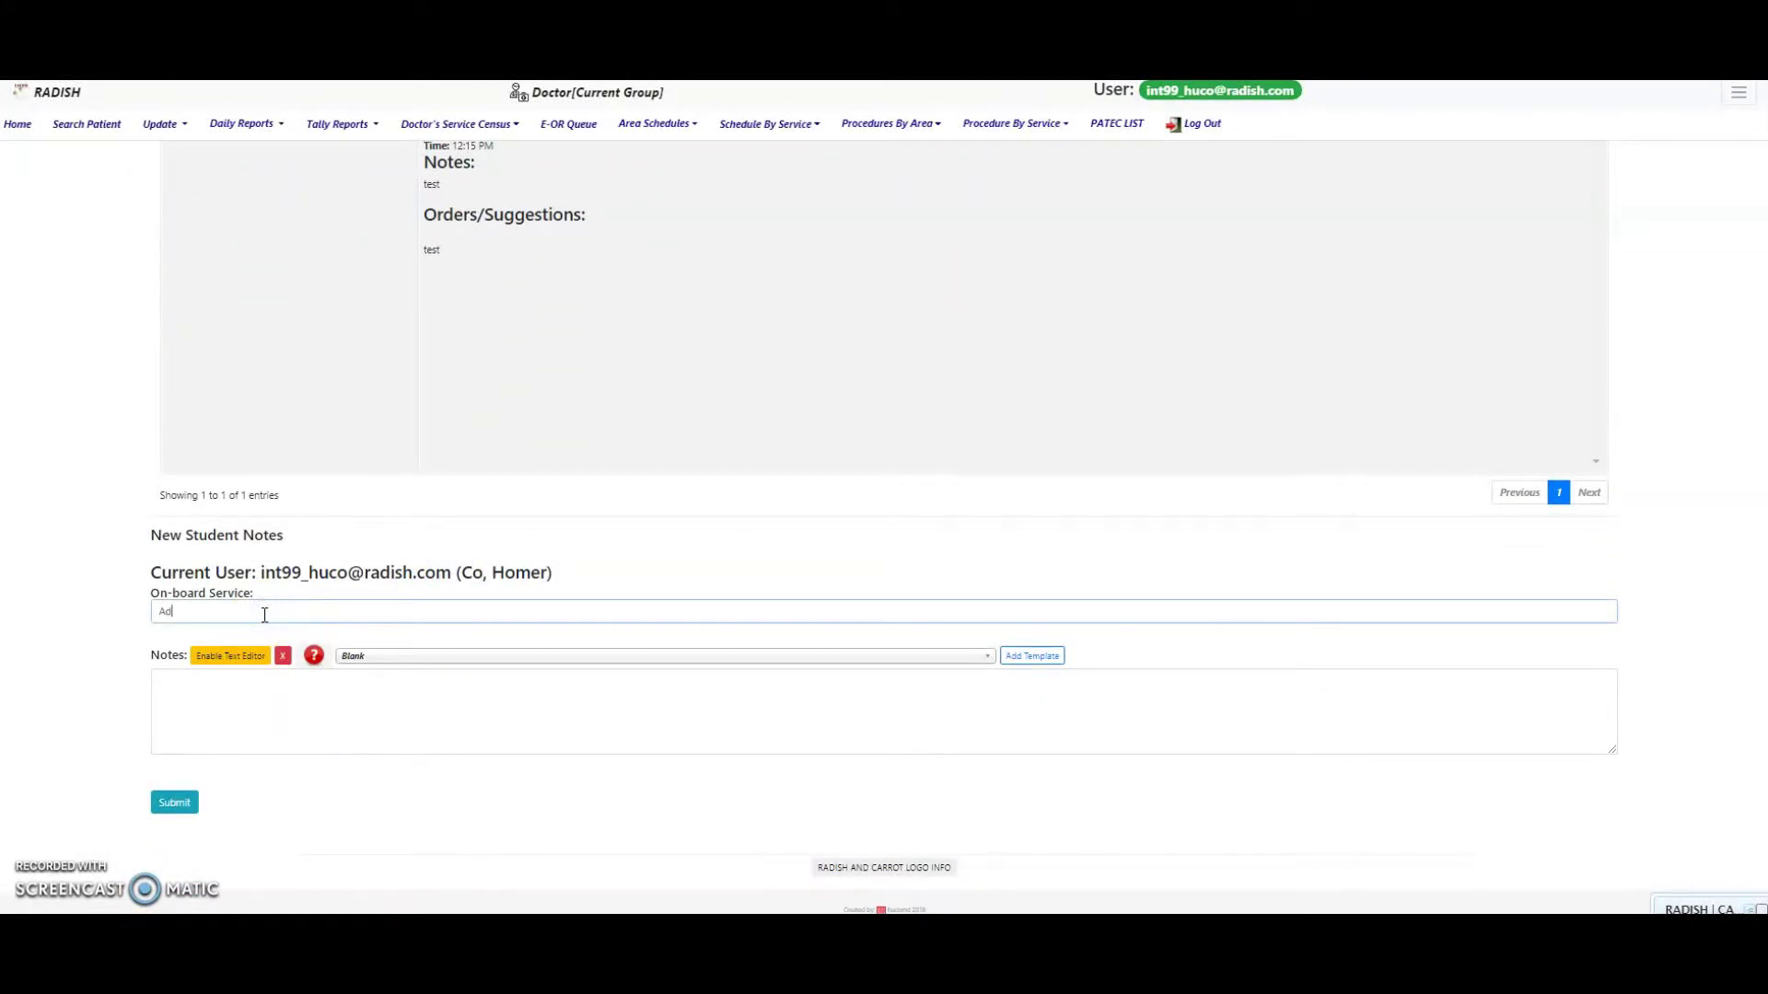
{"action": "type", "text": "ult"}
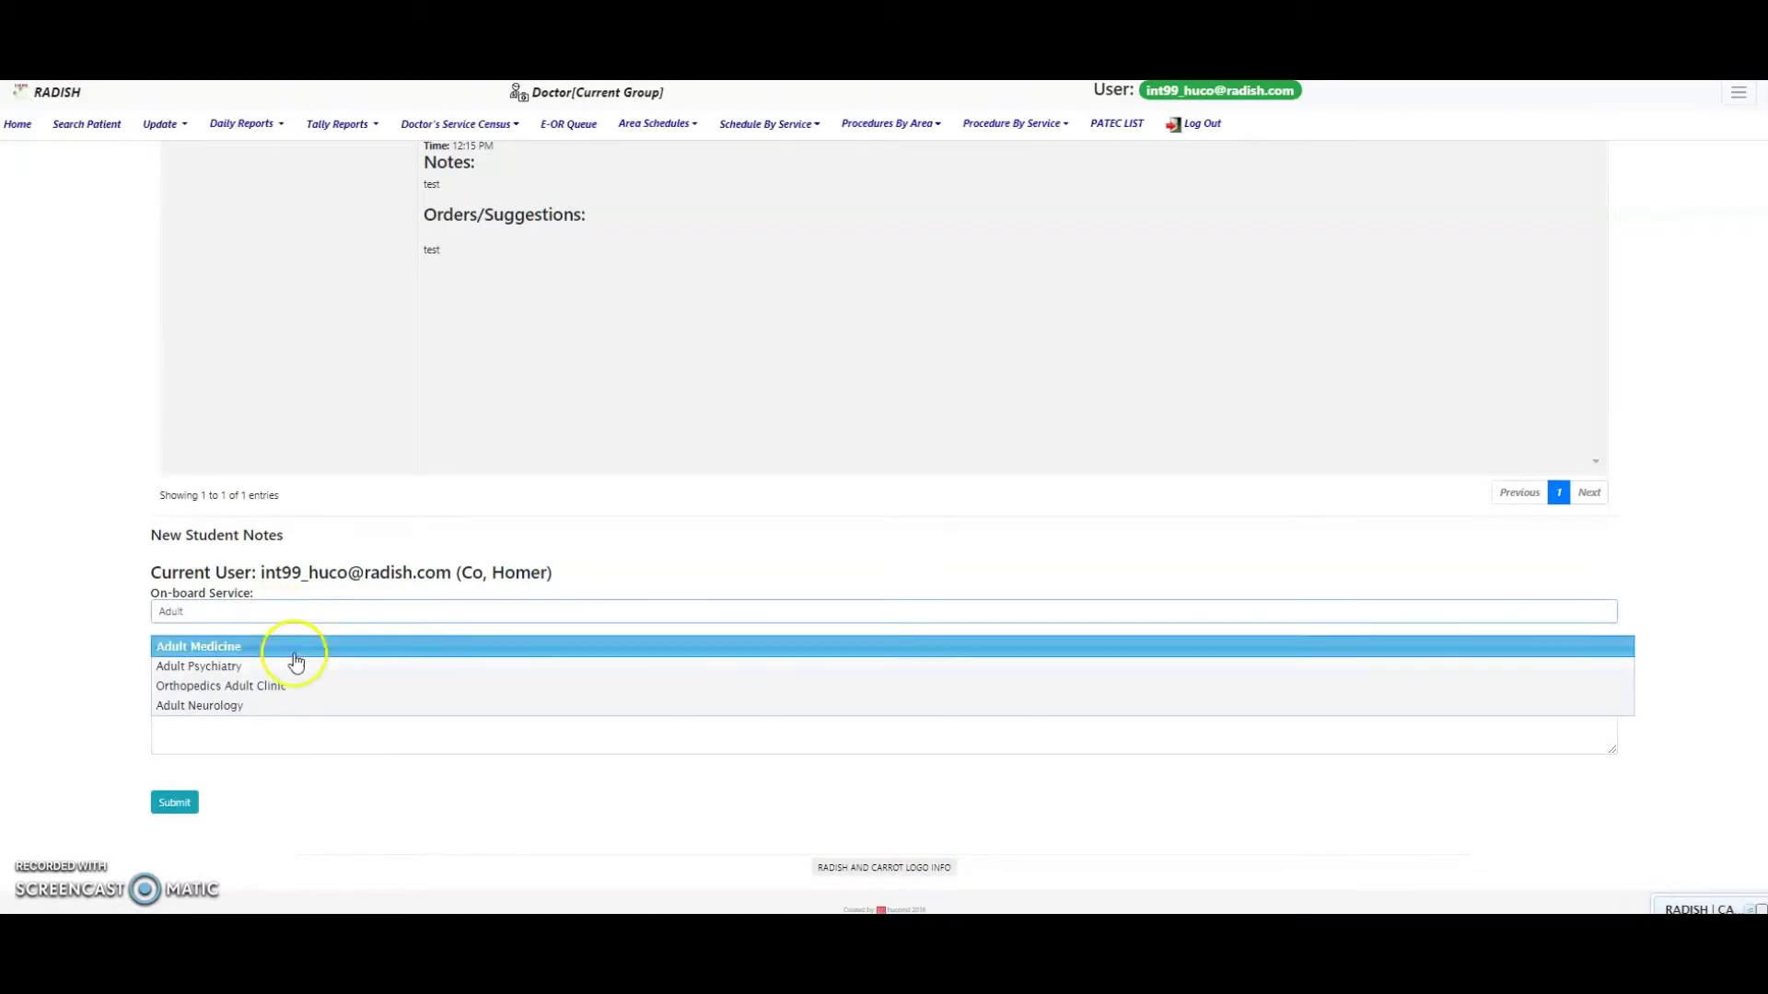
{"action": "left_click", "coordinate": [295, 647]}
{"action": "left_click", "coordinate": [285, 687]}
{"action": "type", "text": "W"}
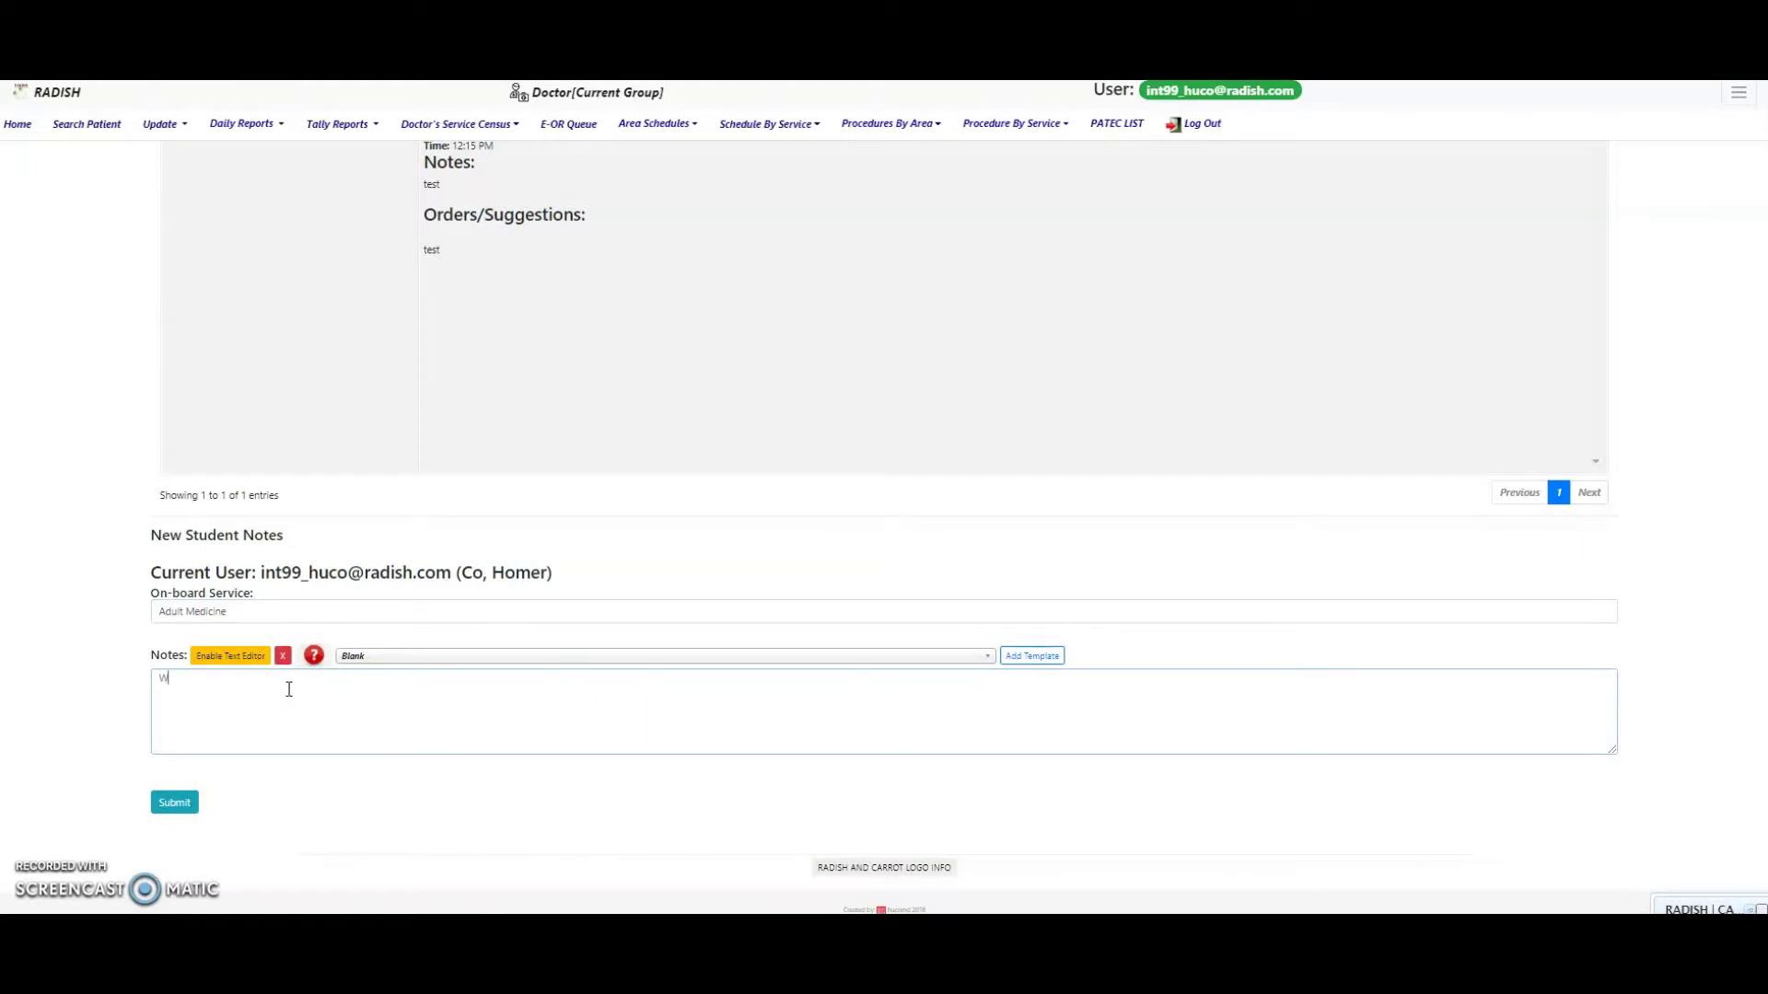
{"action": "type", "text": "hat is life"}
{"action": "type", "text": " to offer me"}
{"action": "type", "text": ", when i g"}
{"action": "type", "text": "row old."}
{"action": "left_click", "coordinate": [174, 802]}
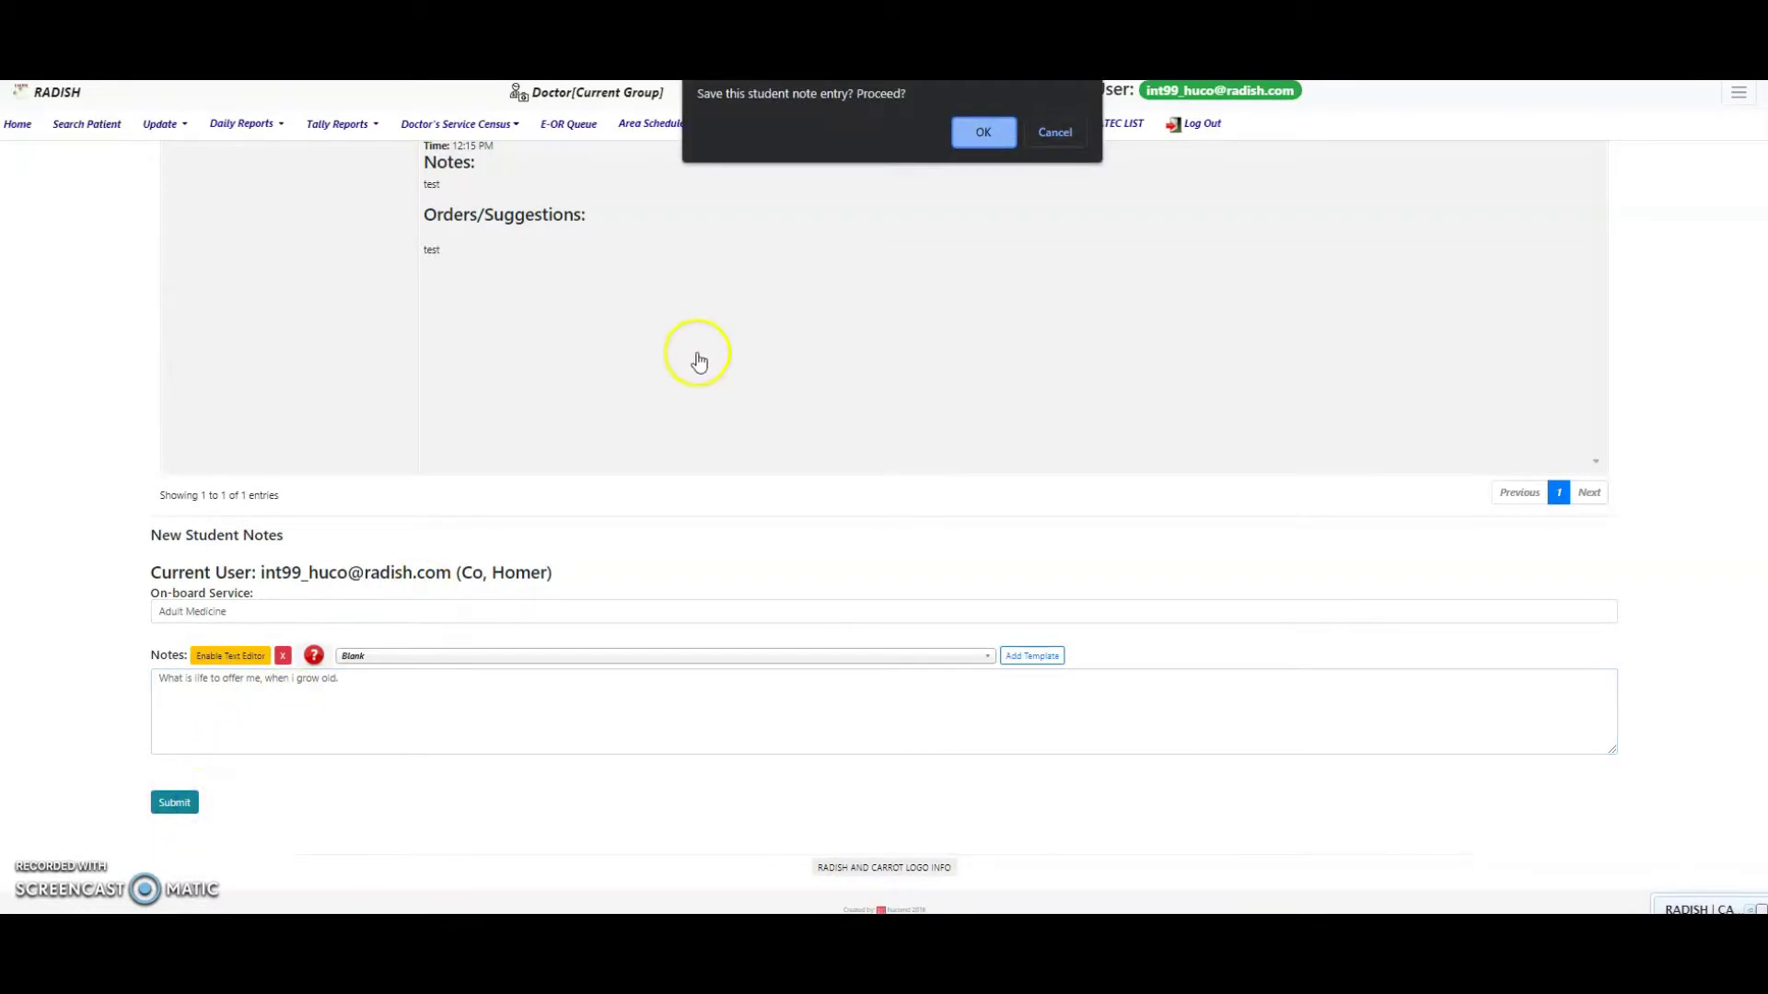
Step: Confirm saving the student note and dismiss the success alert
{"action": "left_click", "coordinate": [982, 133]}
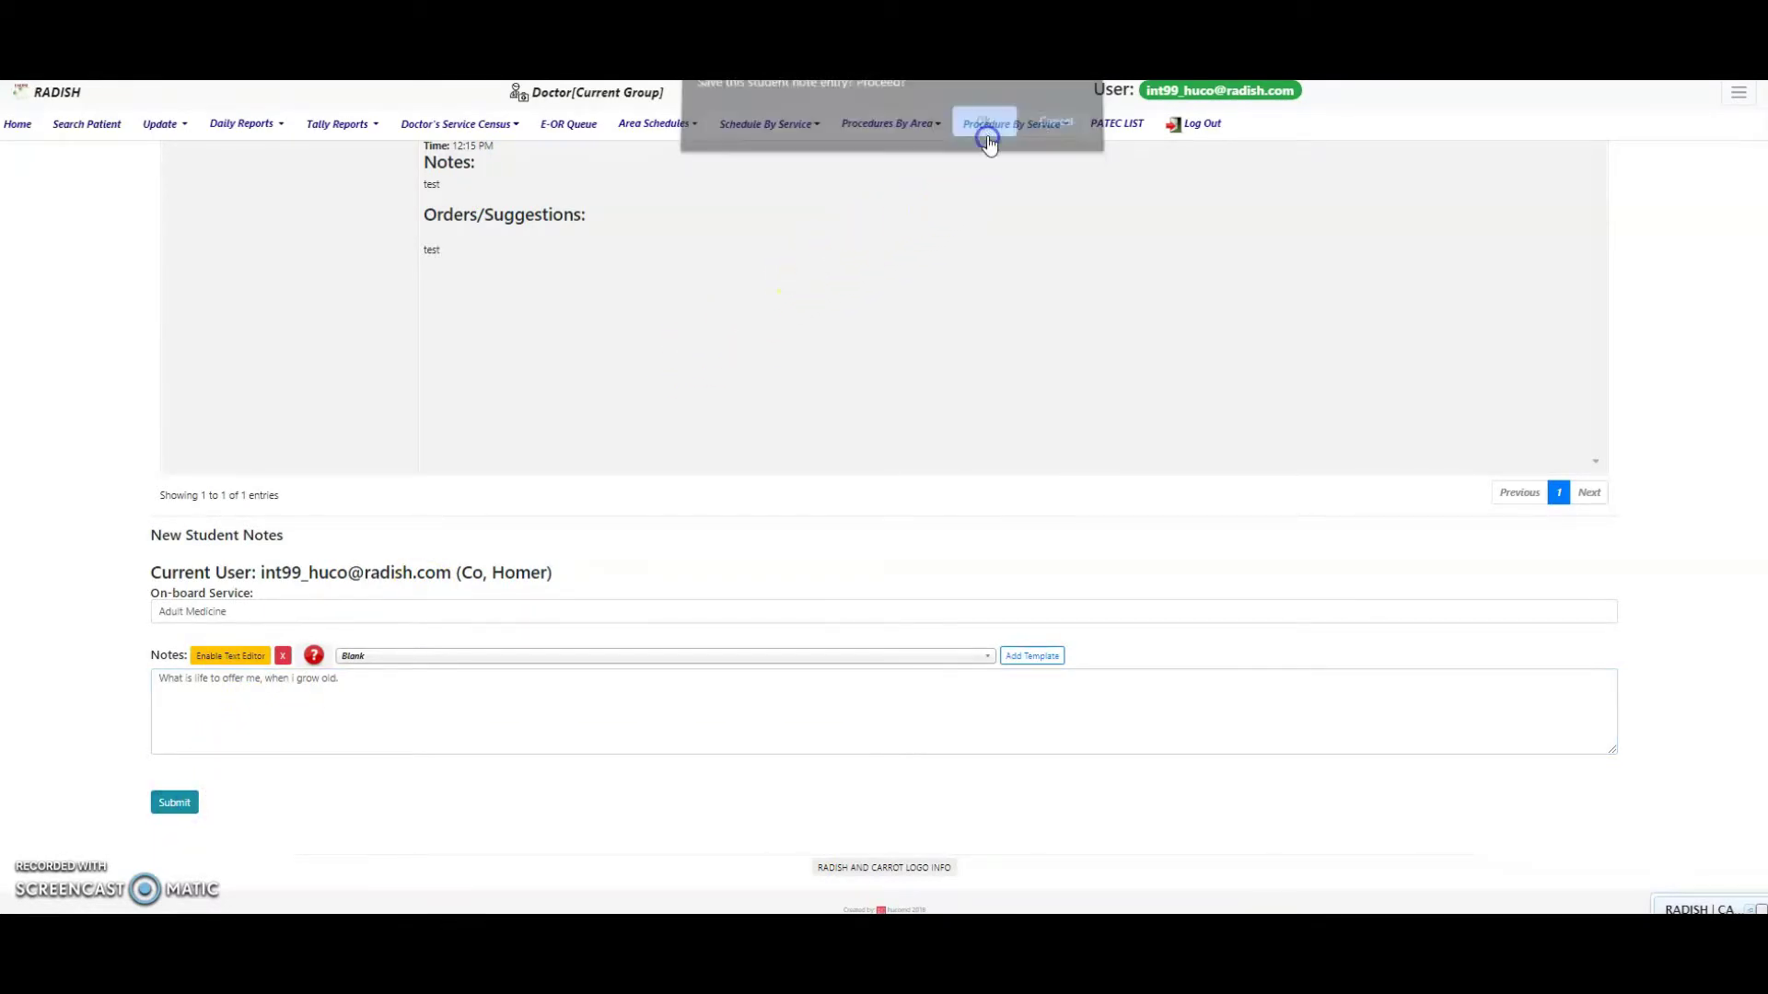
{"action": "left_click", "coordinate": [1057, 135]}
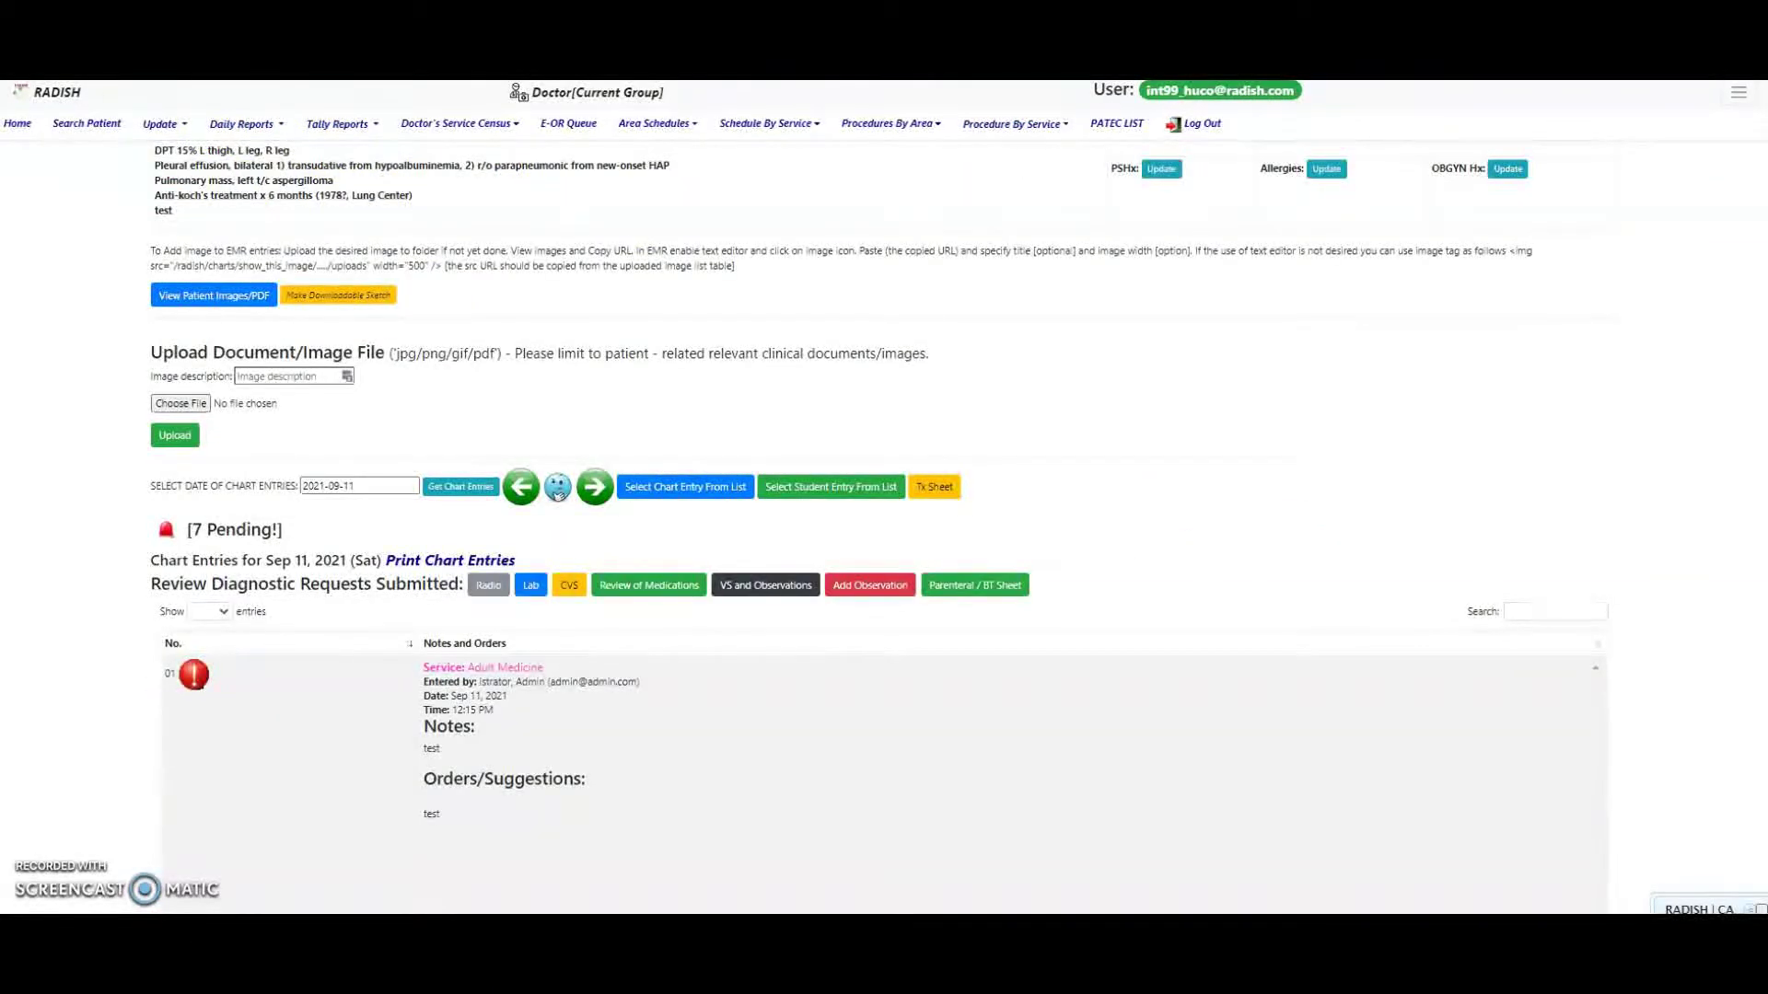
{"action": "scroll", "coordinate": [663, 446], "scroll_direction": "up", "scroll_amount": 1}
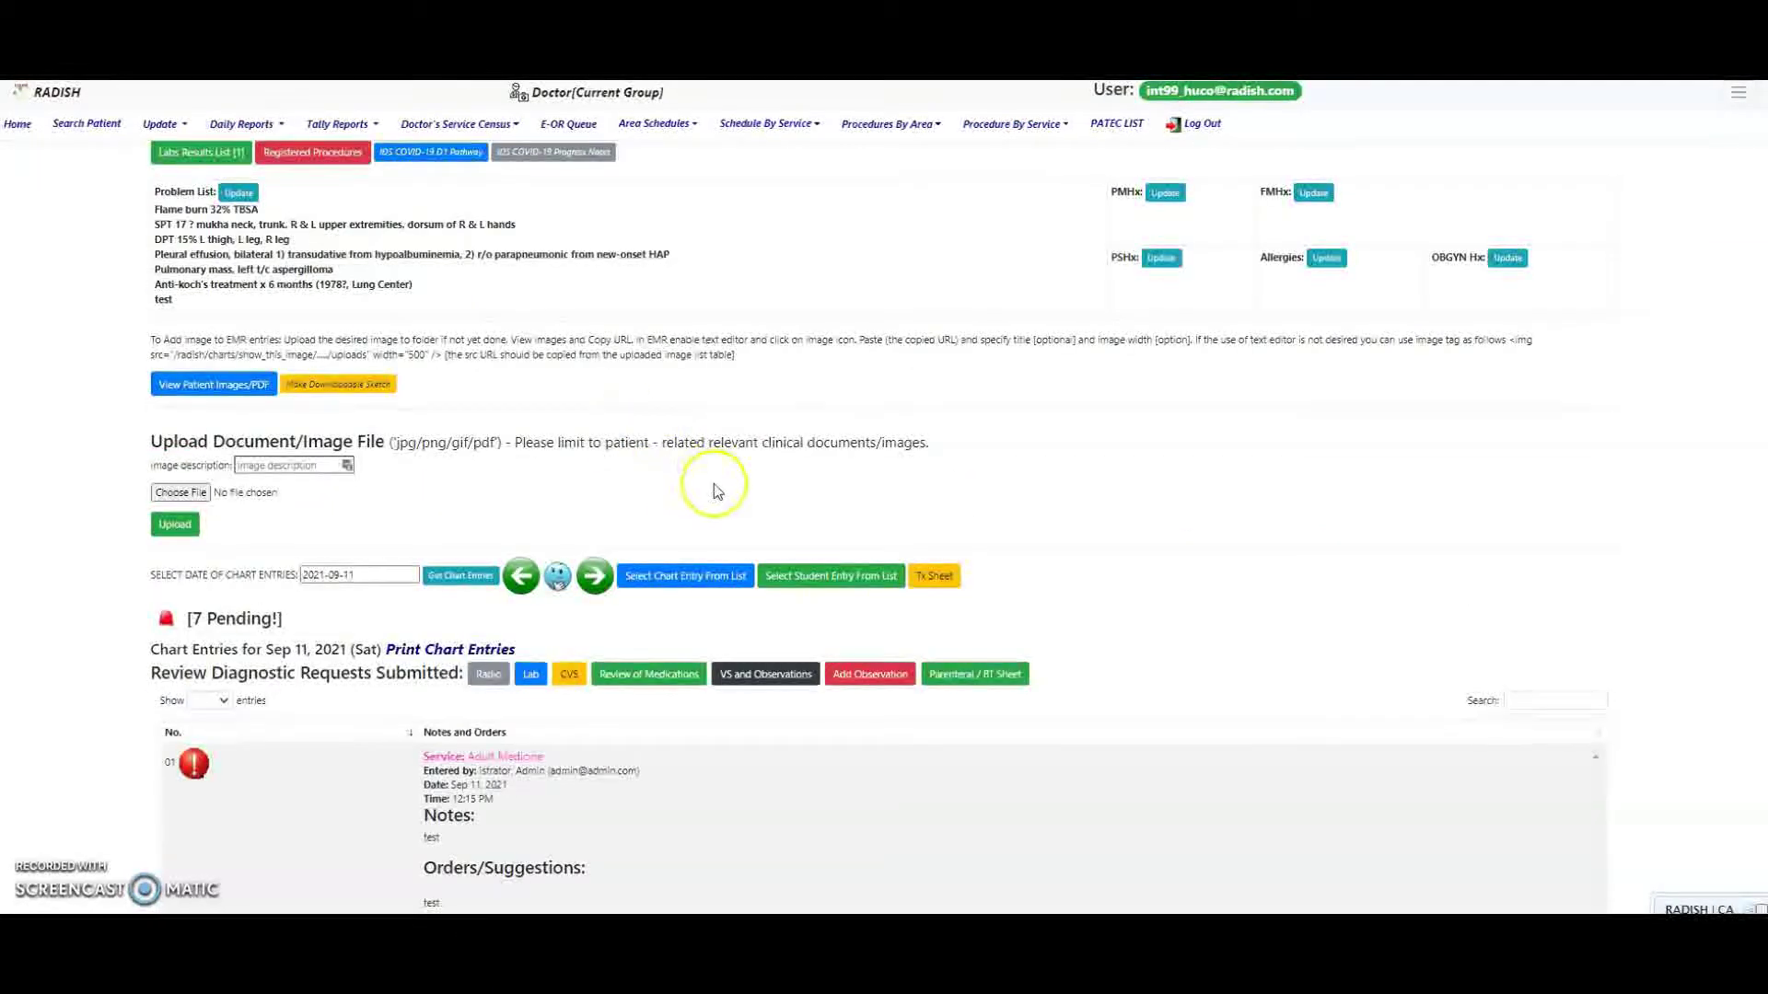
Step: Select the latest student entry from the list and bring up Strike Out for its note
{"action": "left_click", "coordinate": [823, 581]}
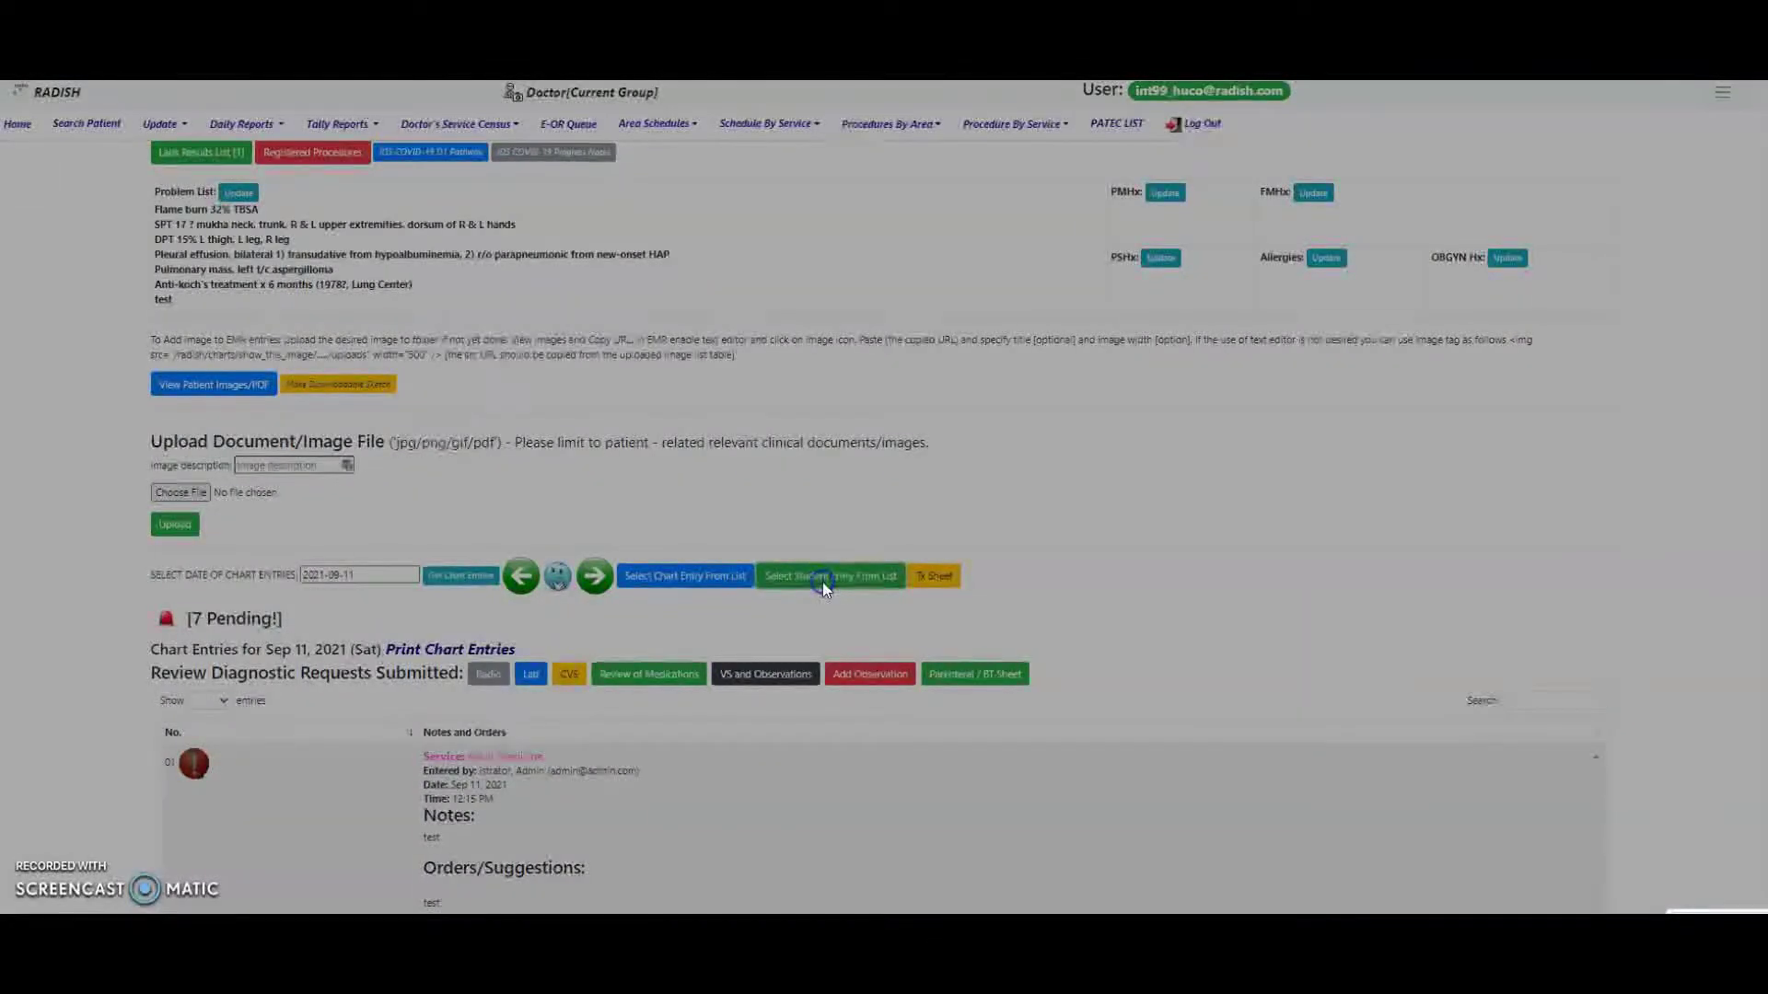
{"action": "left_click", "coordinate": [821, 582]}
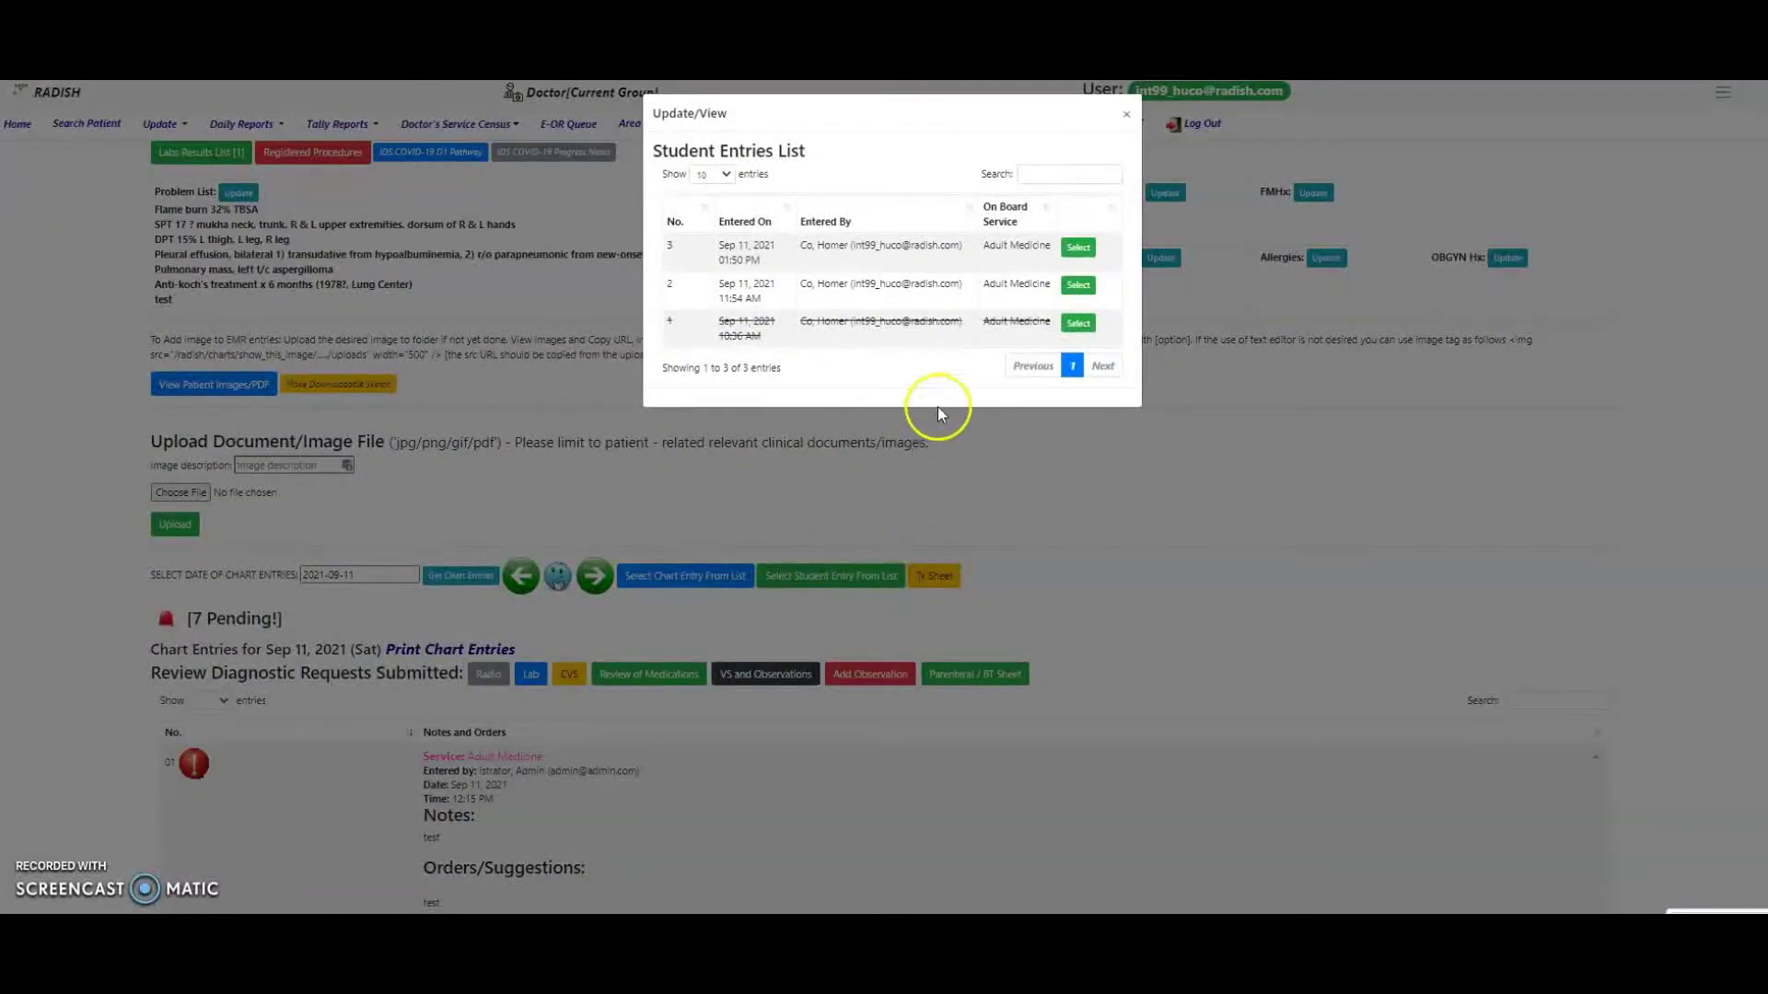
{"action": "left_click", "coordinate": [1078, 246]}
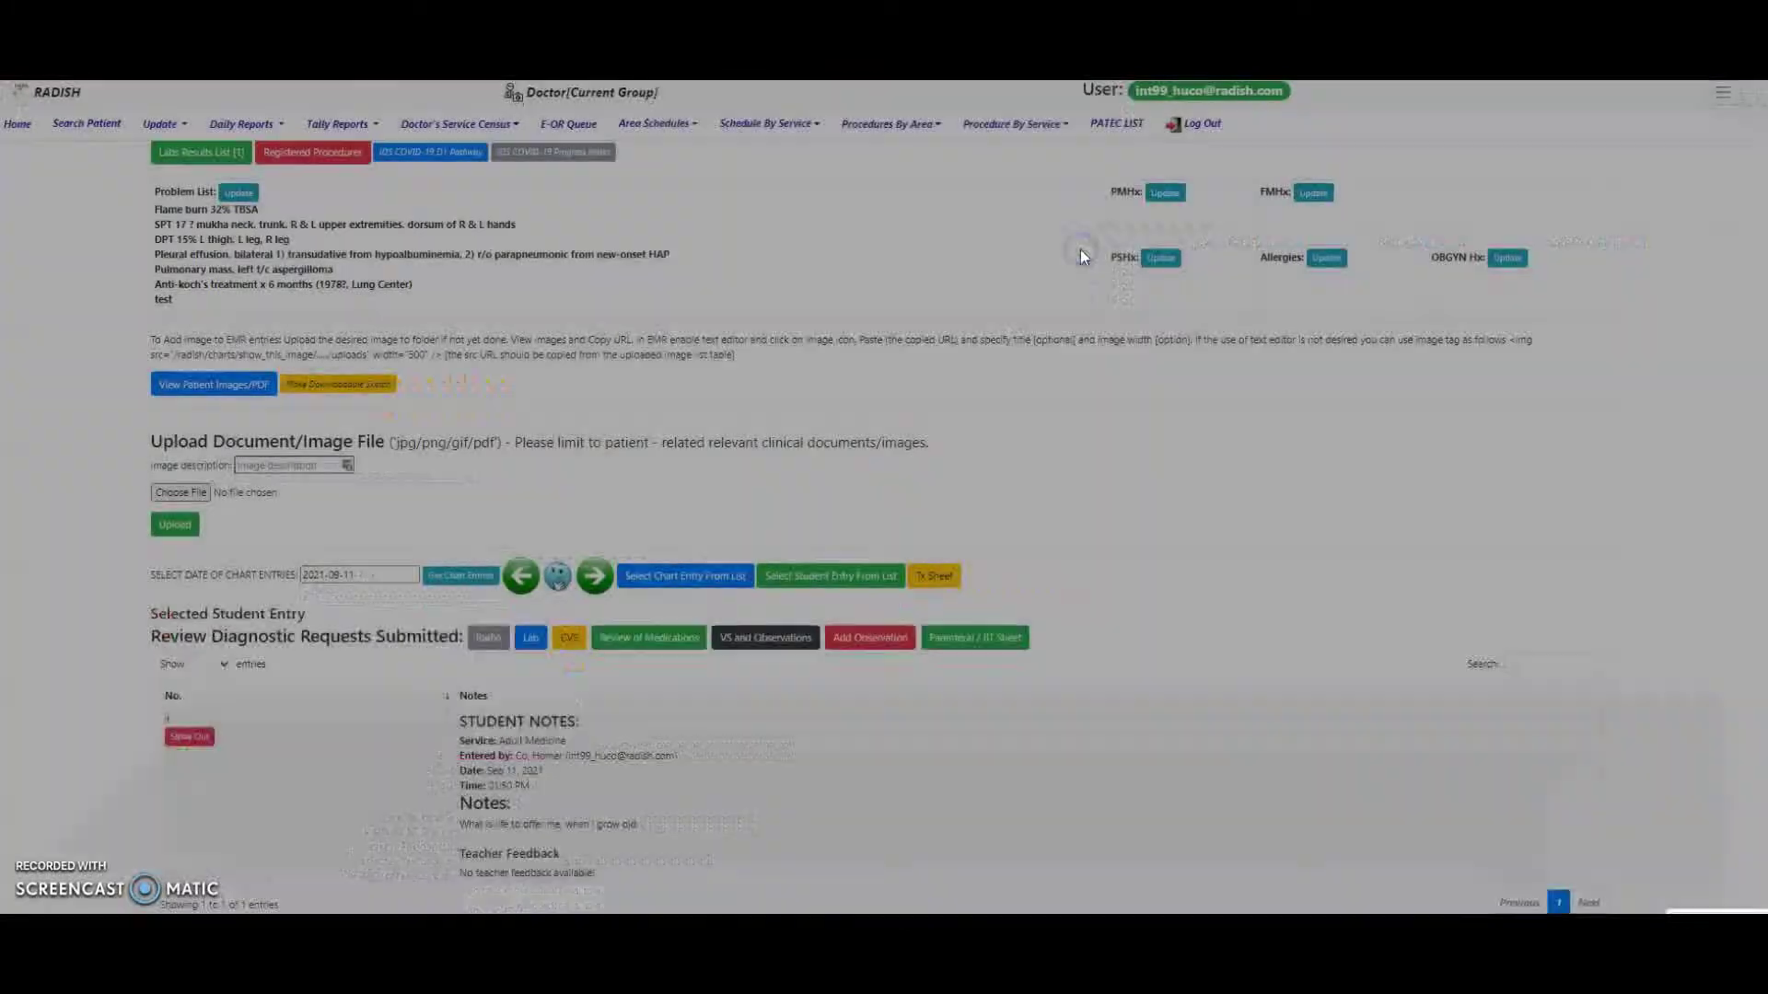
{"action": "scroll", "coordinate": [1022, 541], "scroll_direction": "down", "scroll_amount": 2}
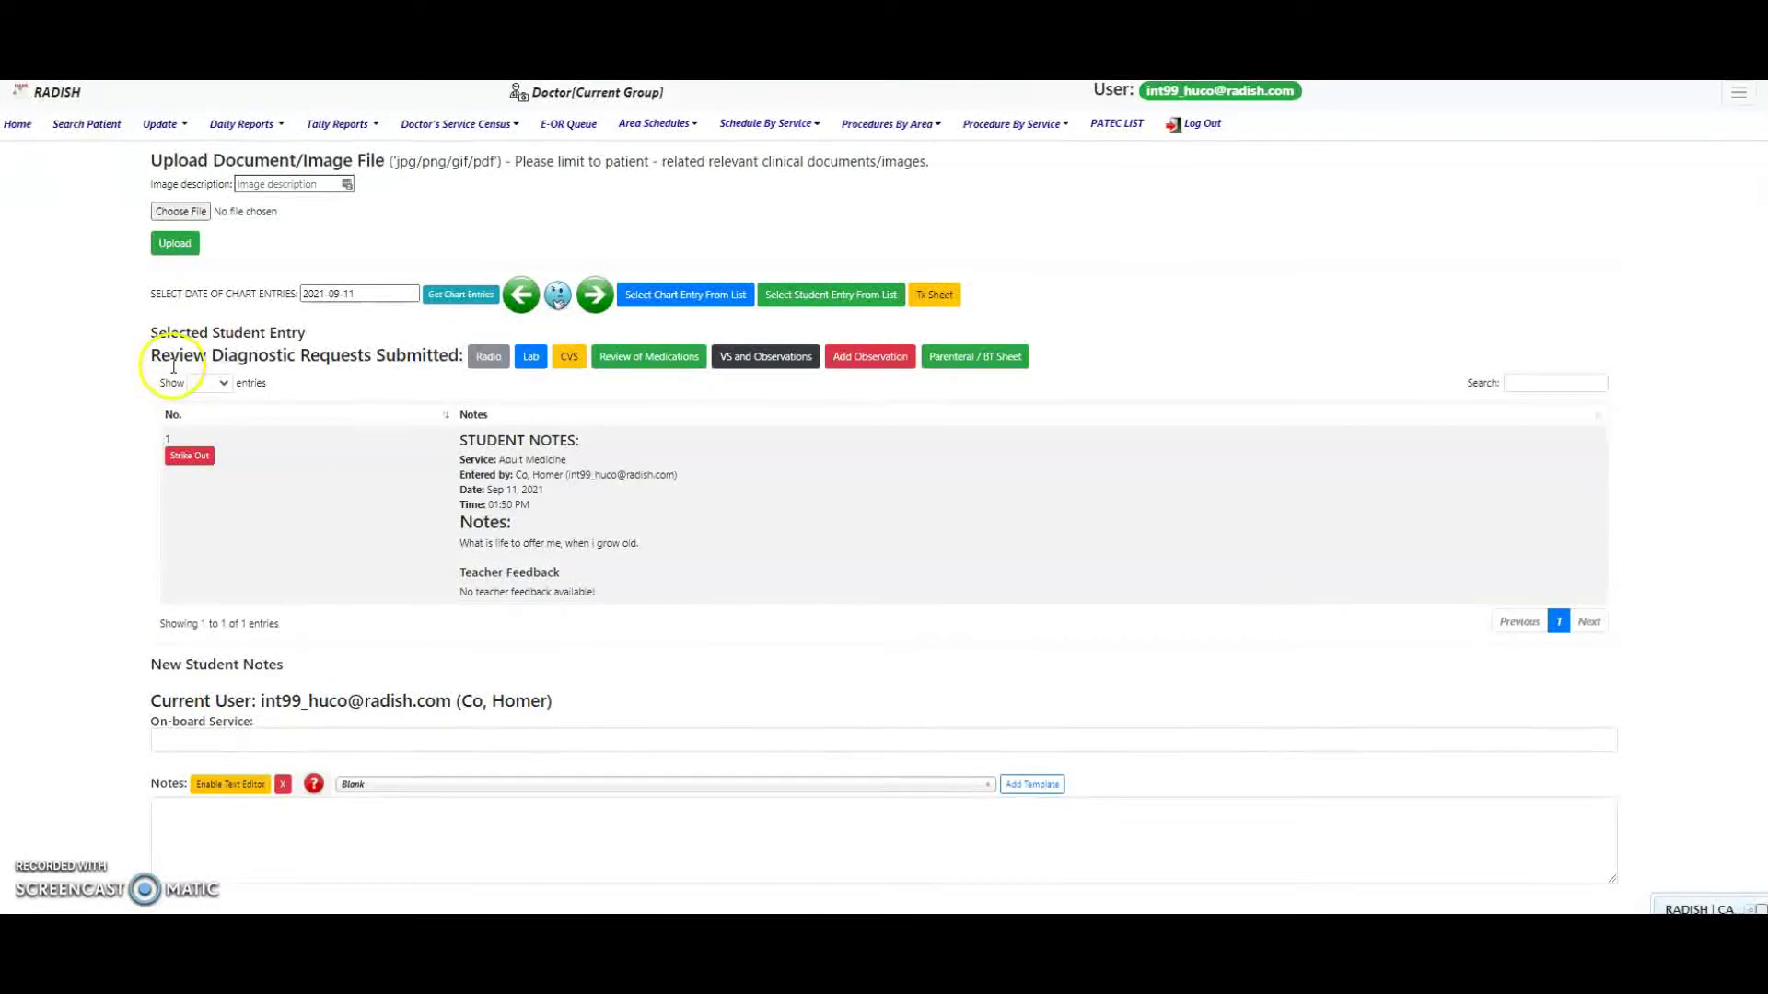
{"action": "left_click", "coordinate": [187, 456]}
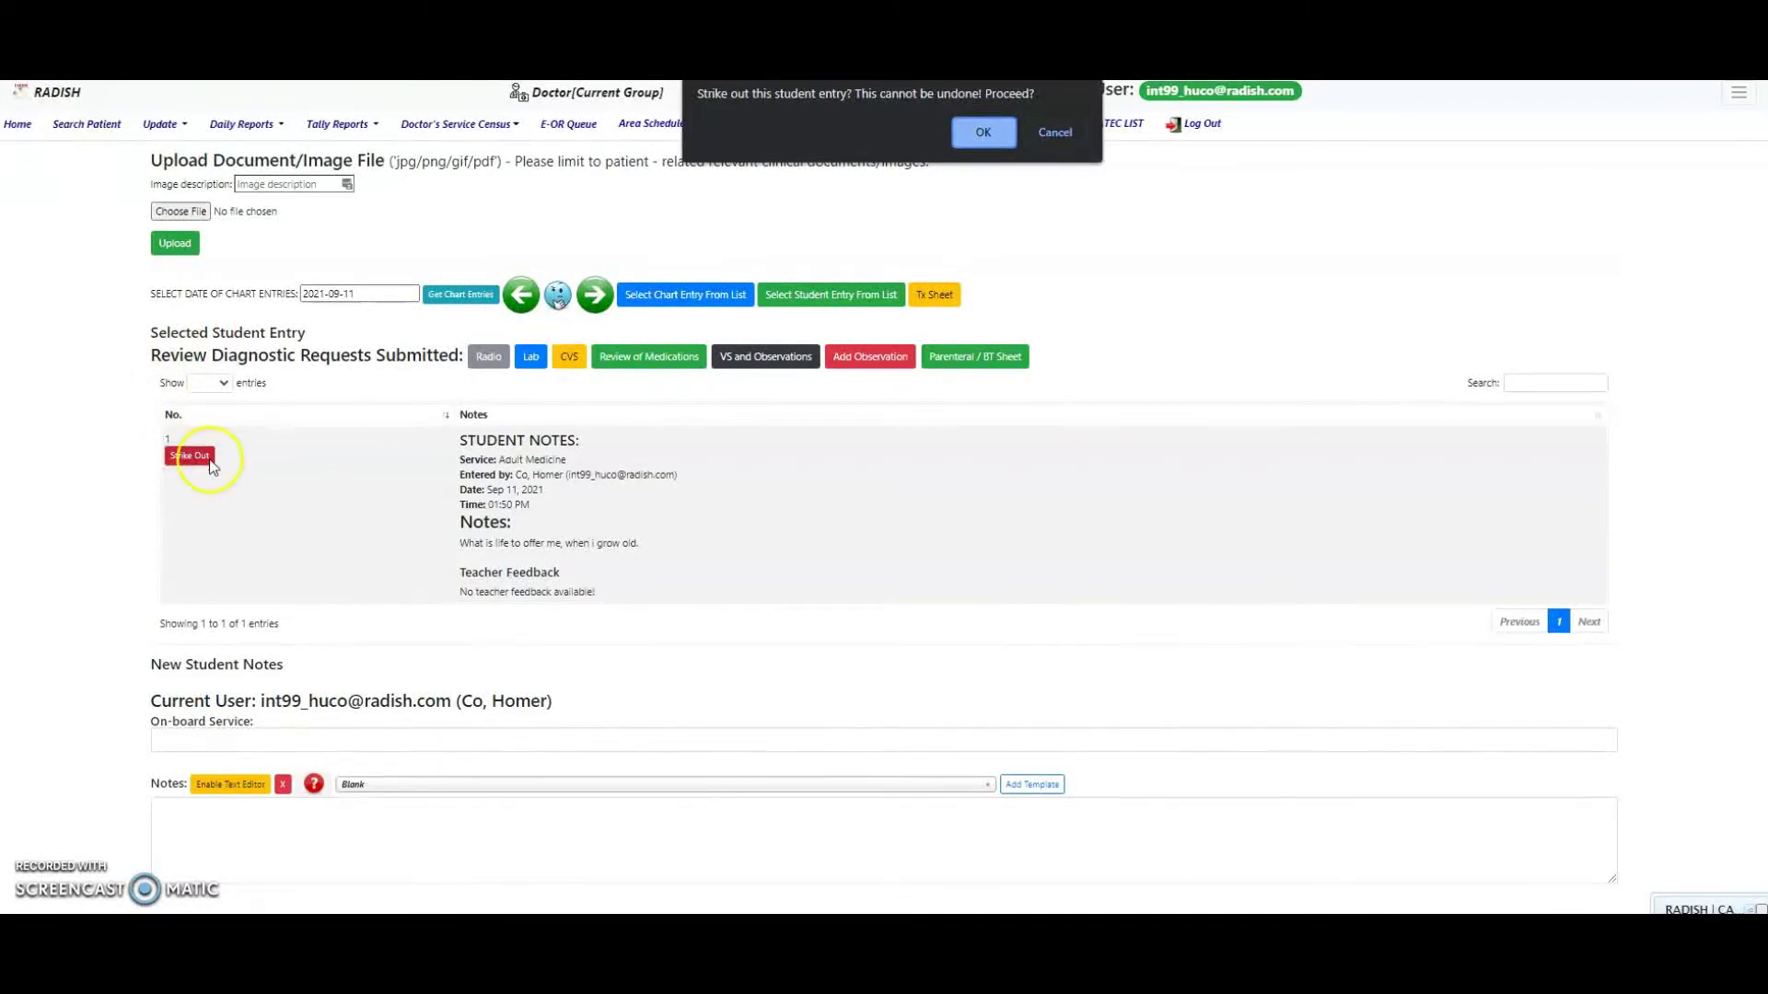
Step: Cancel the strike-out prompt, leaving the student note unchanged
{"action": "left_click", "coordinate": [980, 137]}
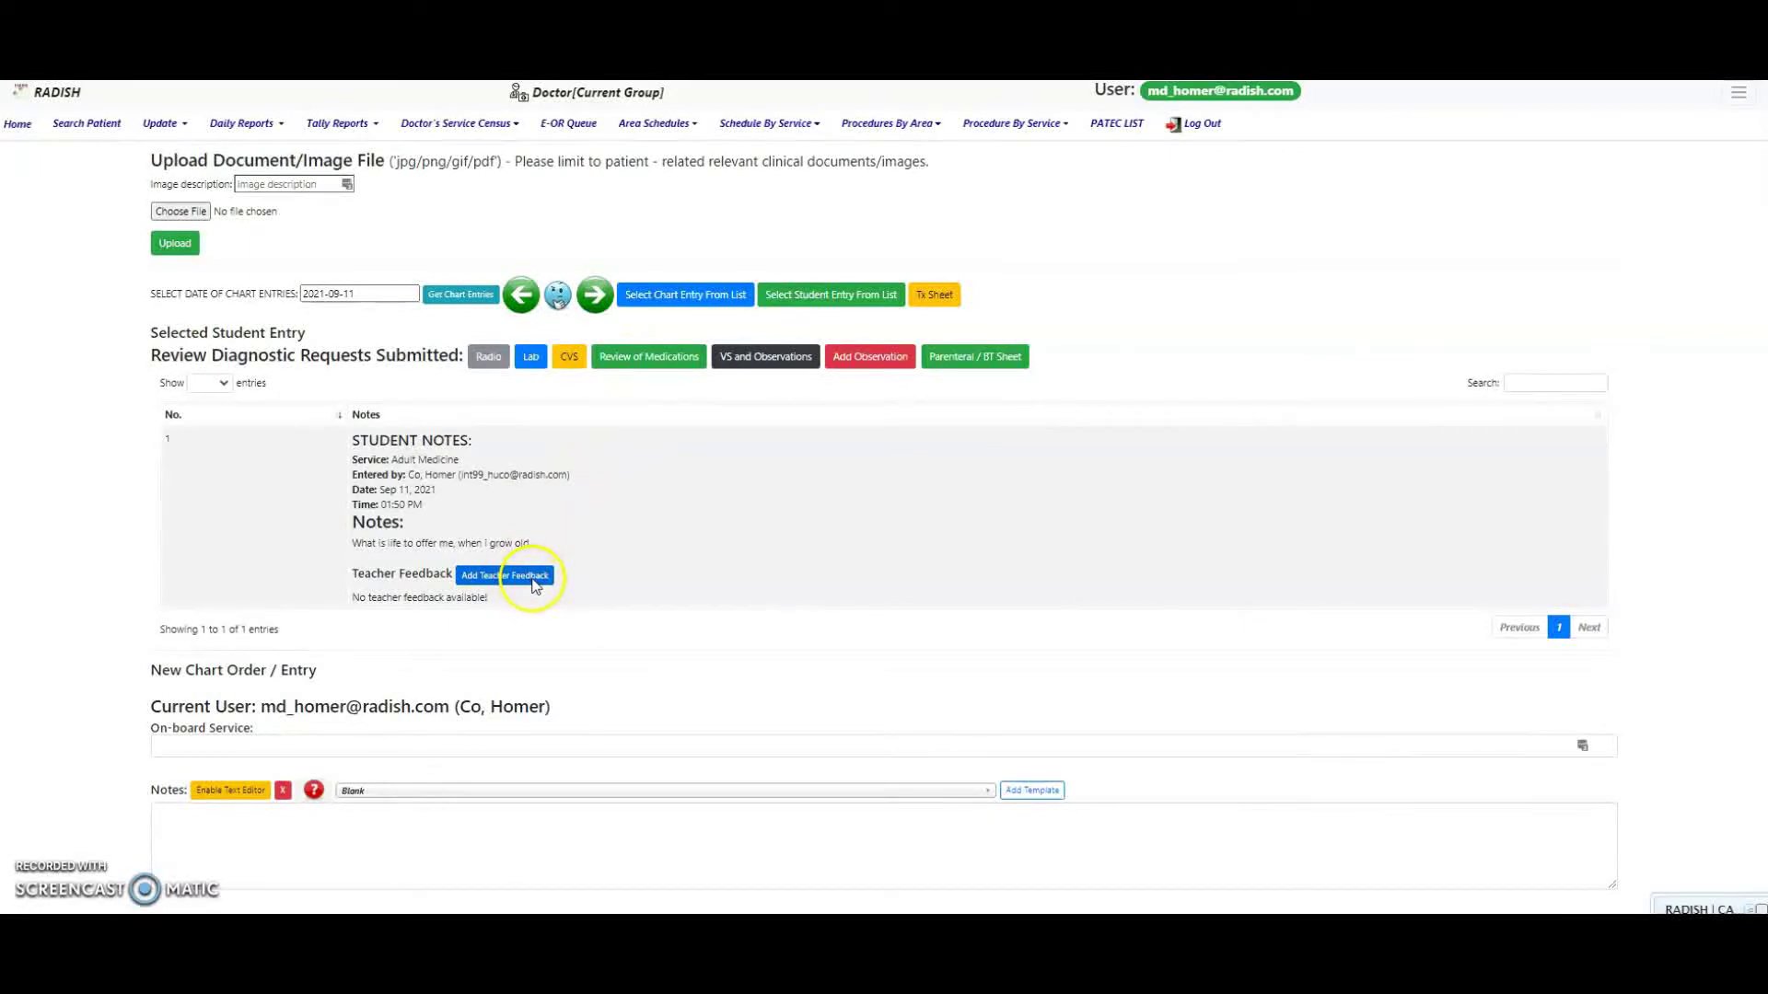
Step: Save teacher feedback 'What is there to look forward to beyond the biting cold...' on the note
{"action": "left_click", "coordinate": [533, 580]}
{"action": "left_click", "coordinate": [759, 511]}
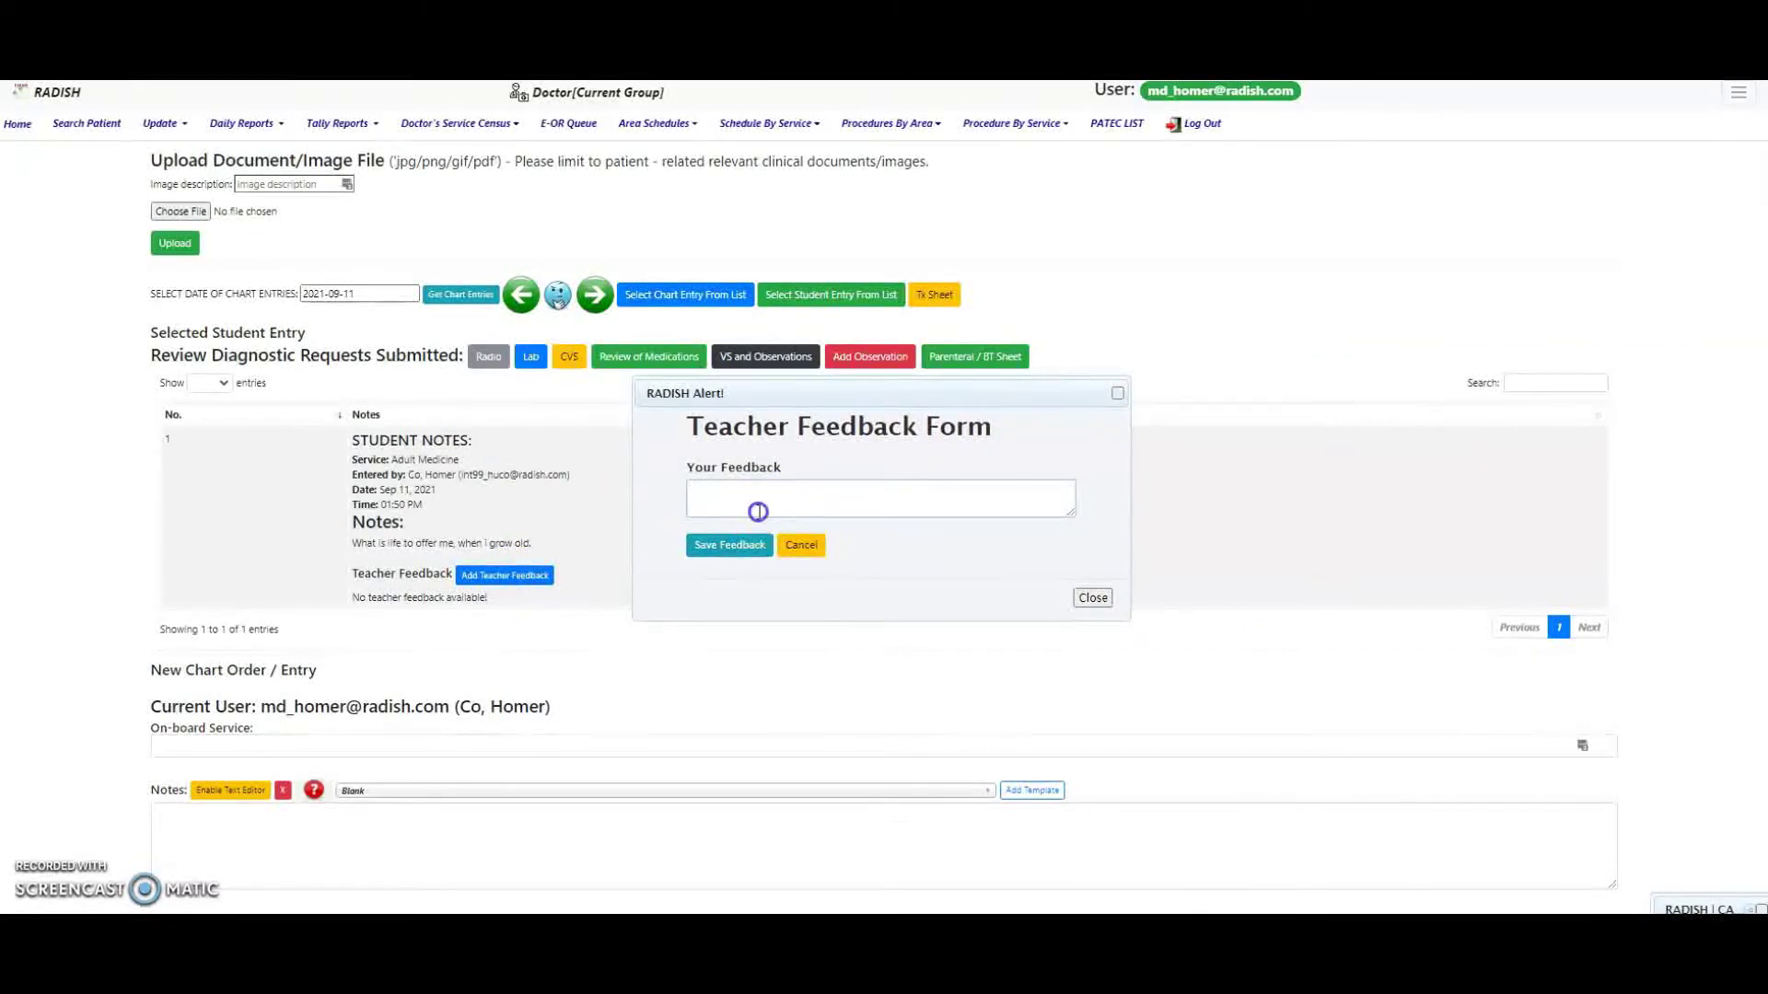
{"action": "type", "text": "What is"}
{"action": "type", "text": "re to look f"}
{"action": "type", "text": "orward to bey"}
{"action": "type", "text": "ond the bitting"}
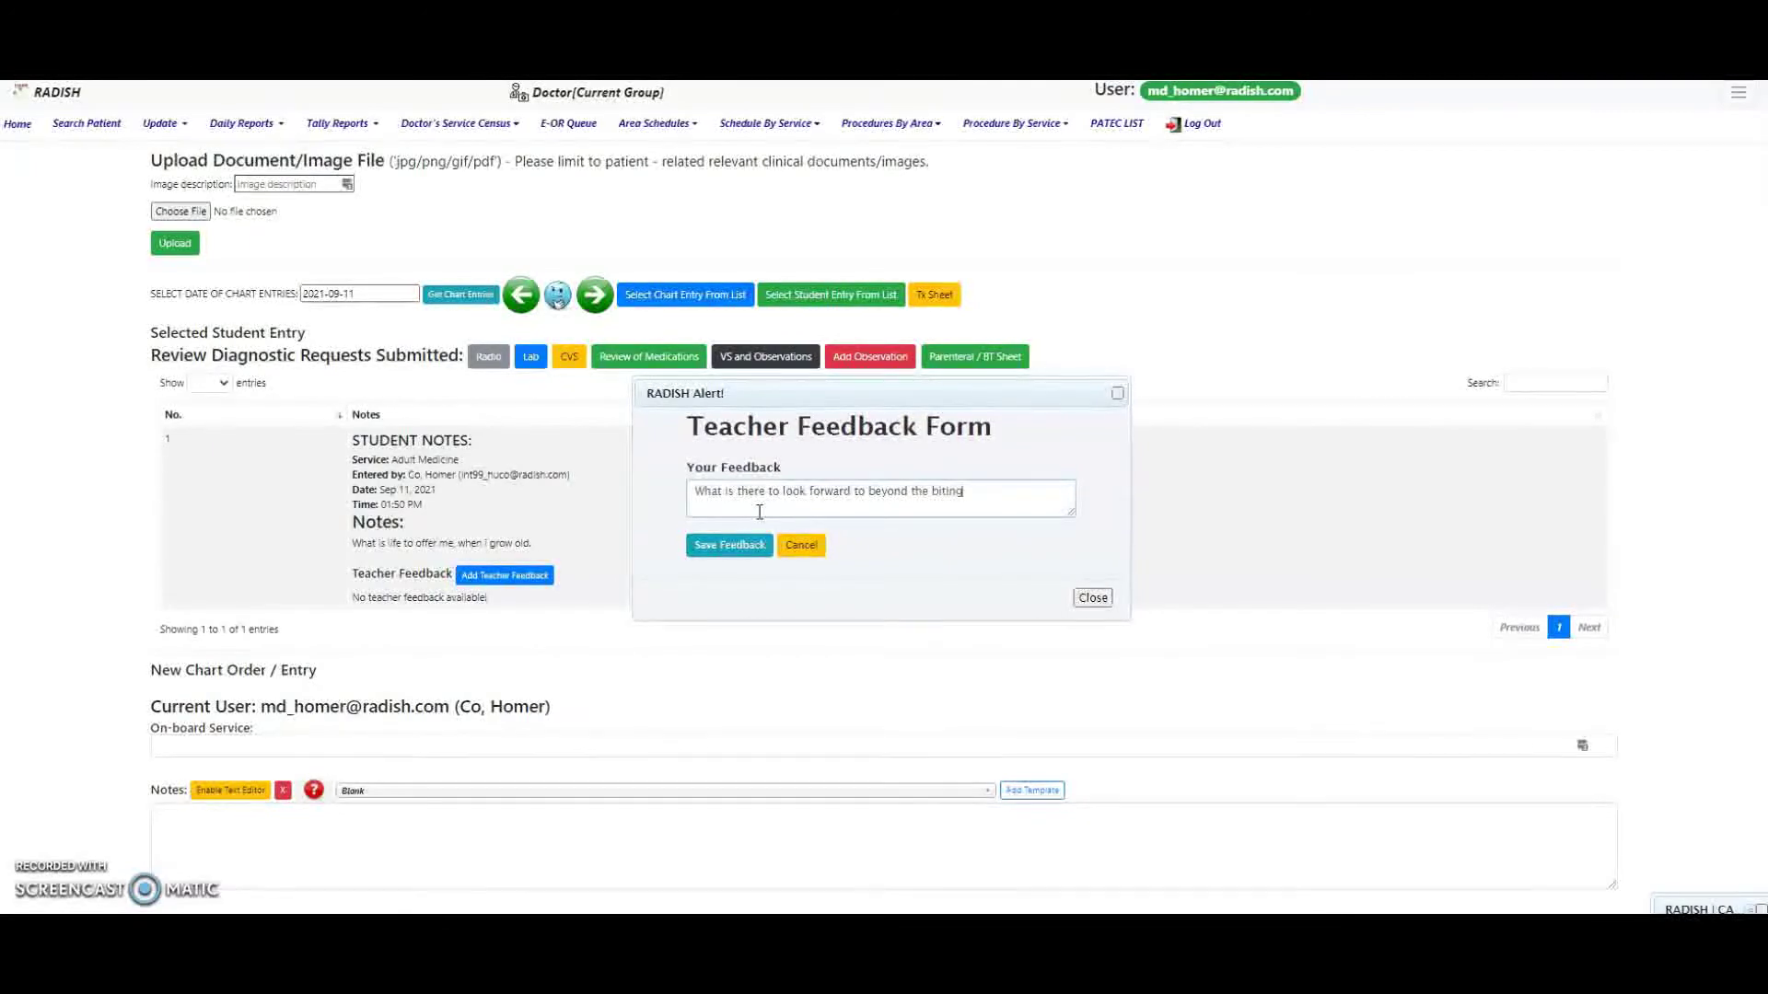
{"action": "type", "text": " cold..."}
{"action": "left_click", "coordinate": [728, 545]}
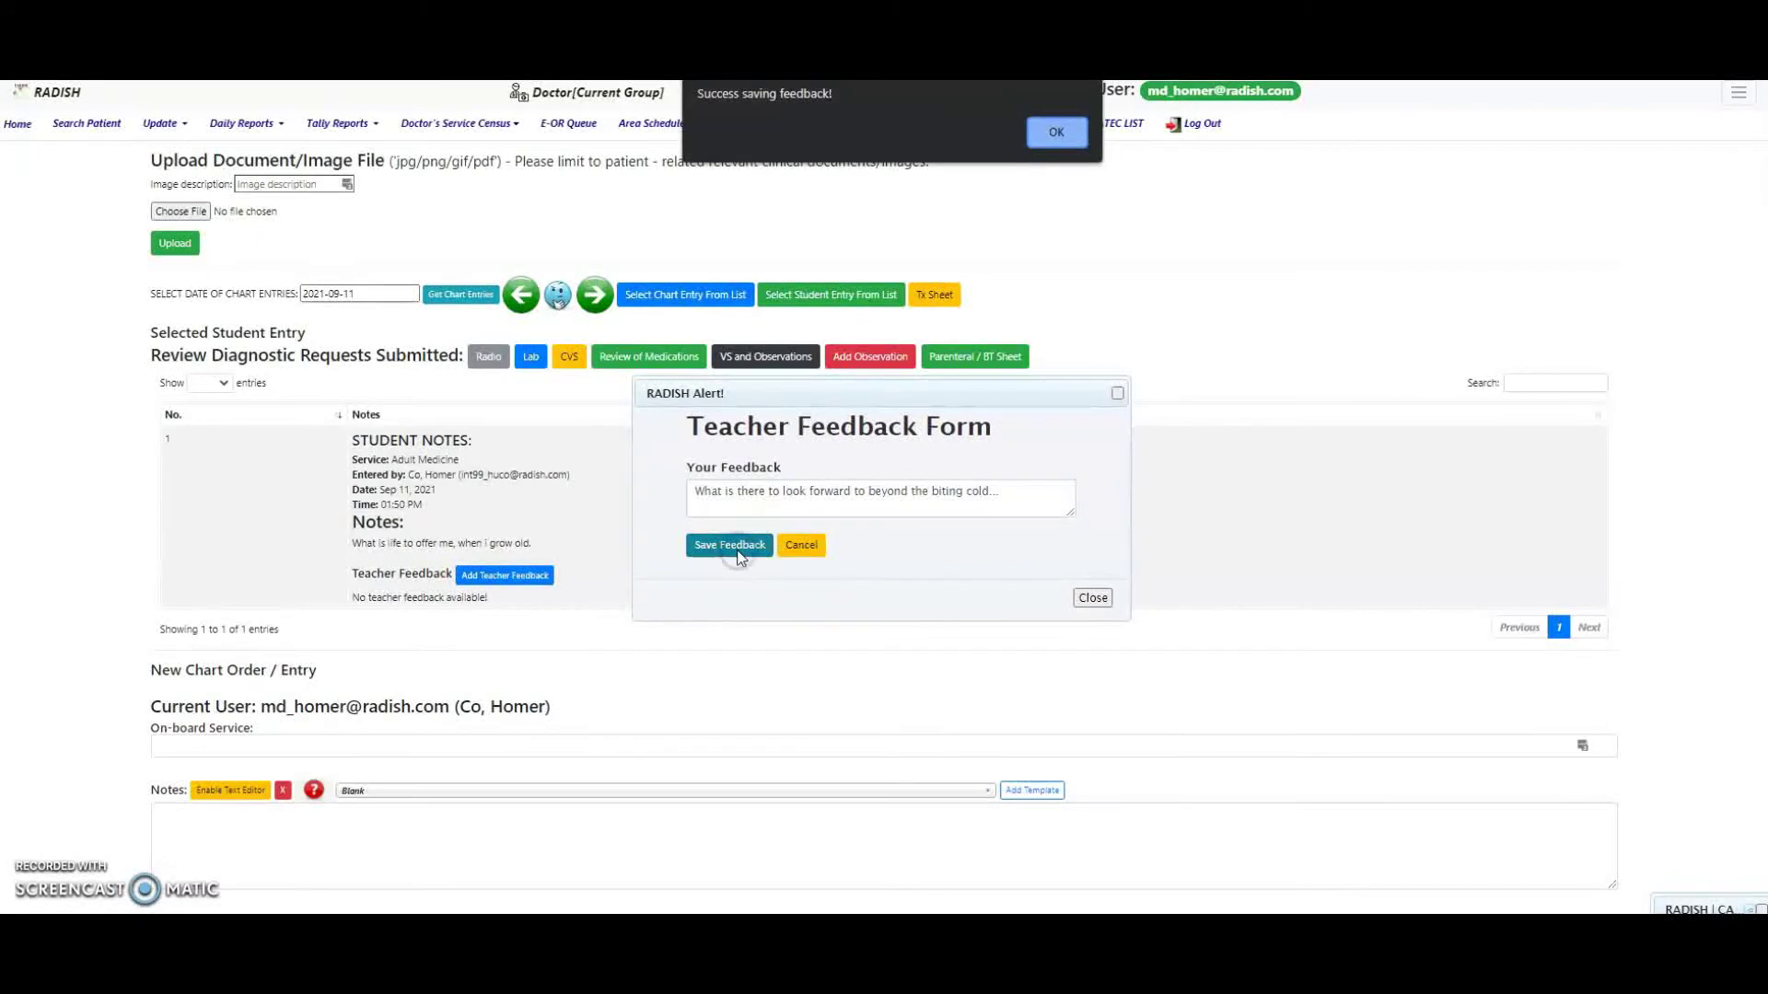
Step: Dismiss the feedback-saved message to reveal the feedback beneath the note
{"action": "left_click", "coordinate": [1056, 131]}
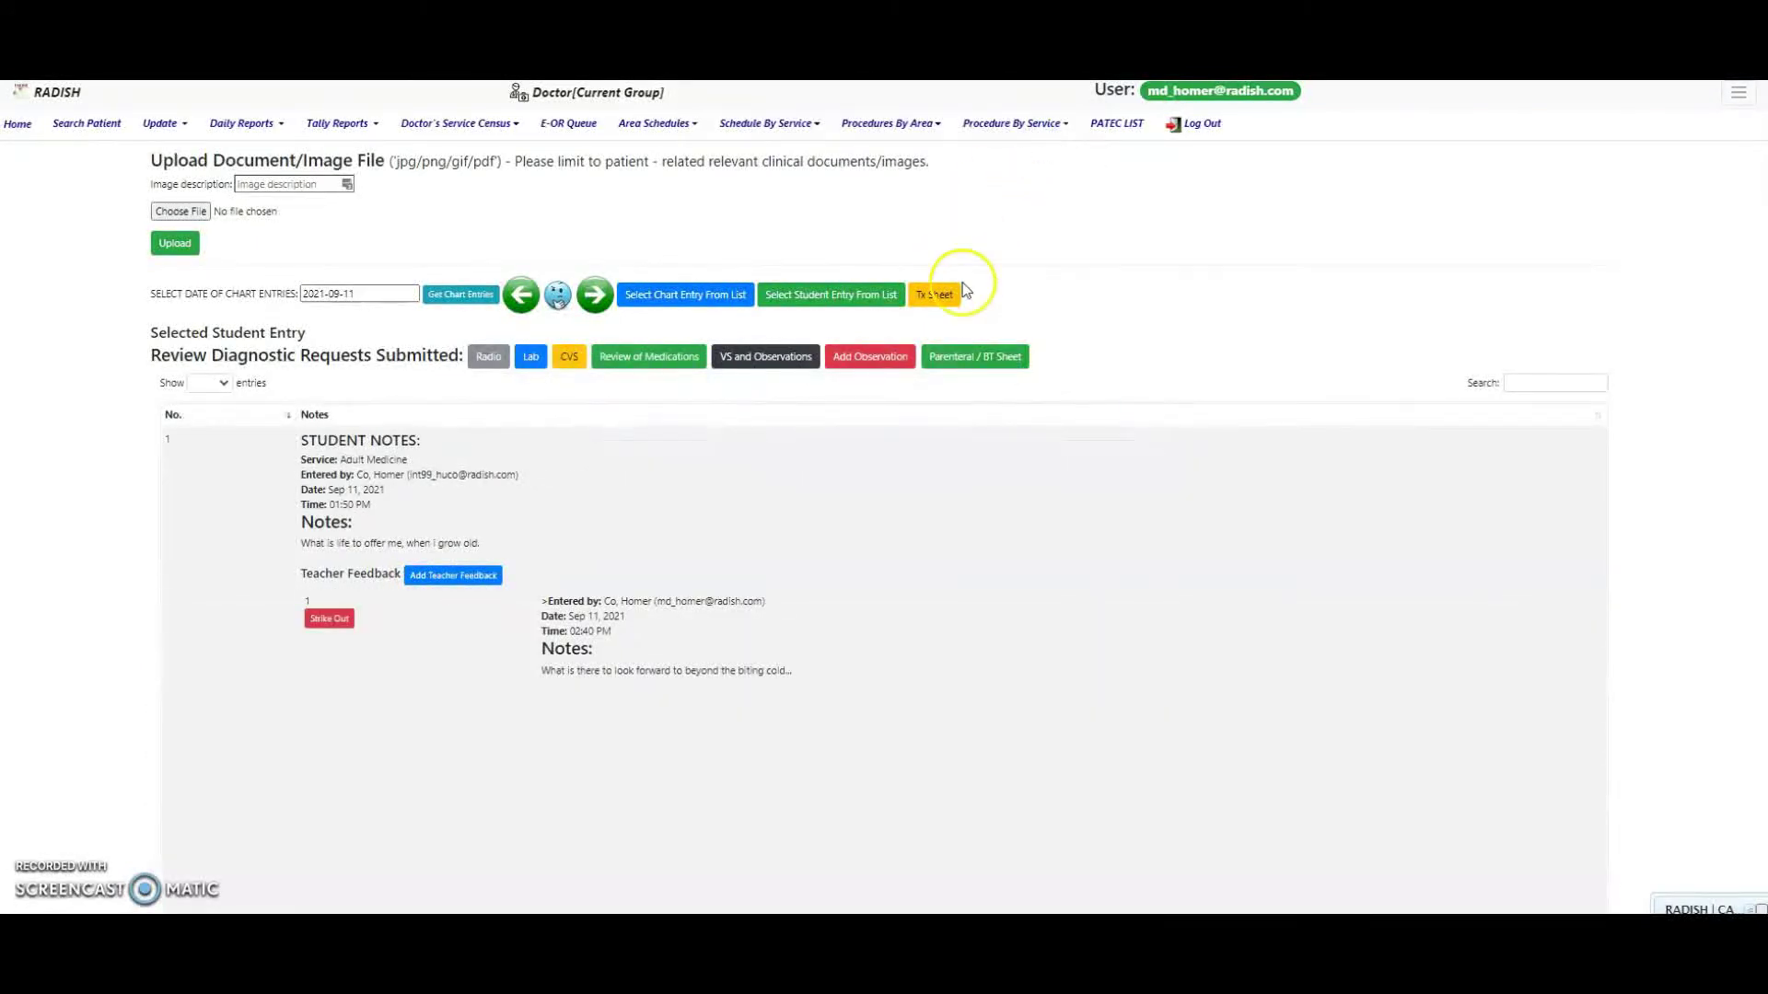
{"action": "scroll", "coordinate": [916, 648], "scroll_direction": "down", "scroll_amount": 2}
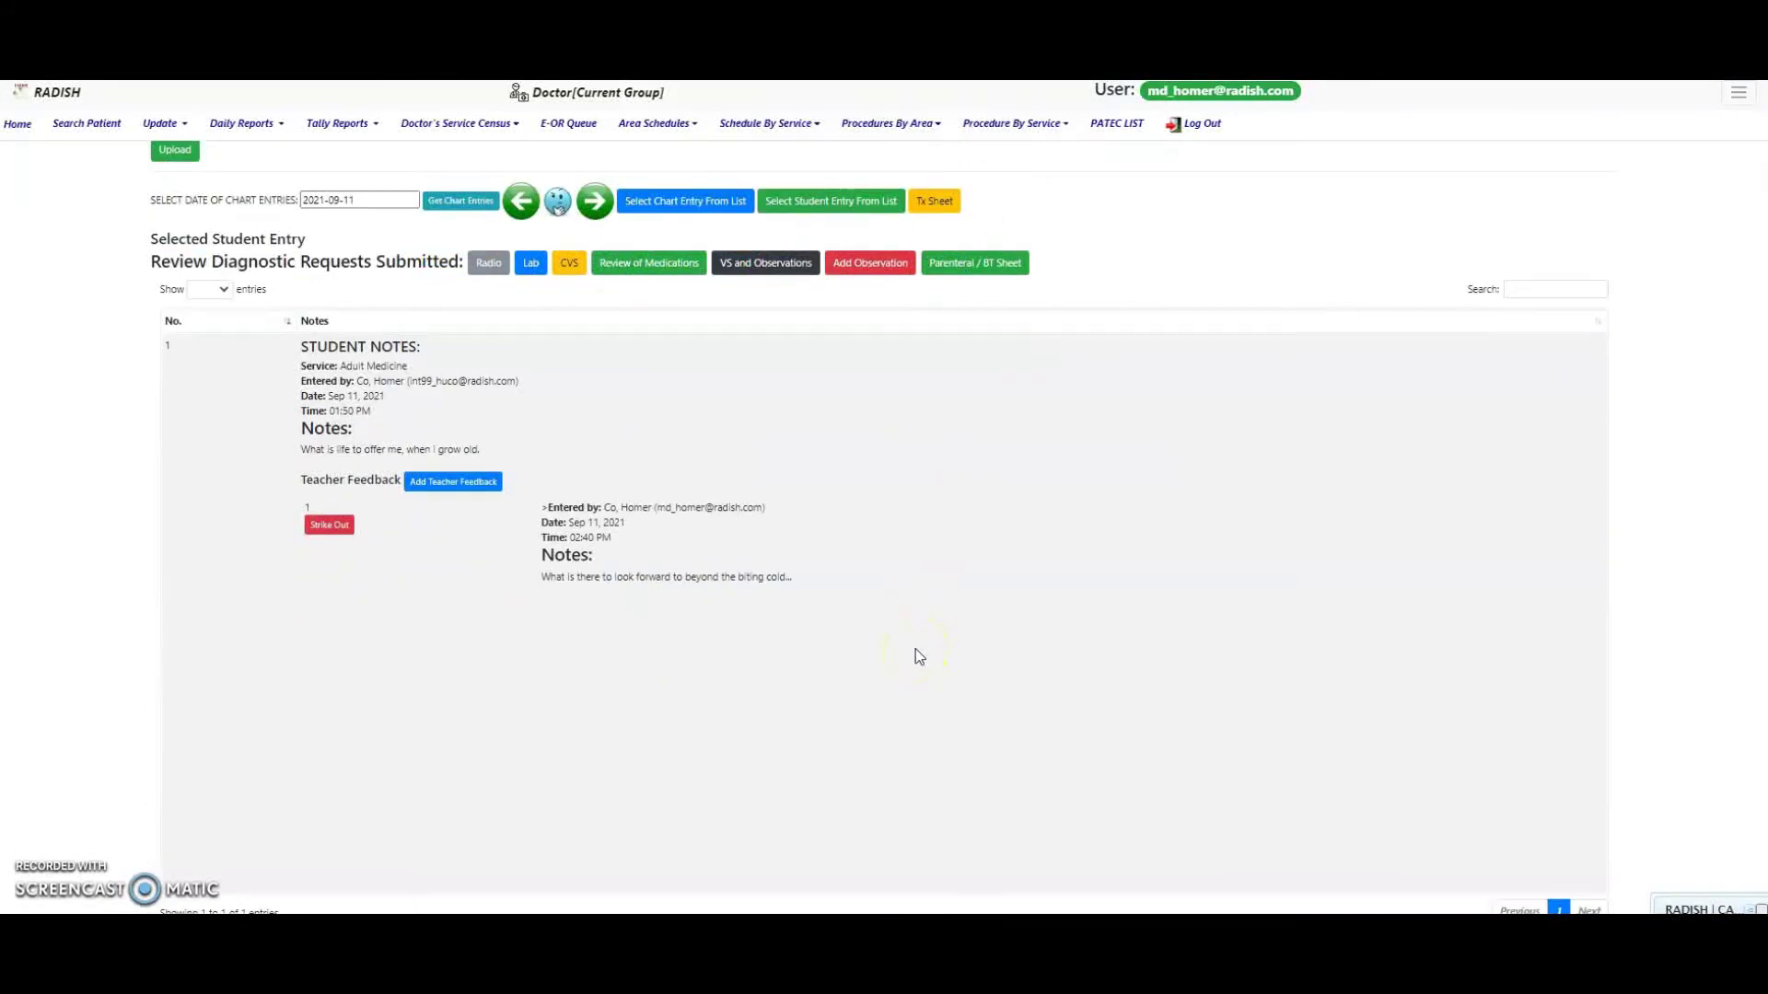